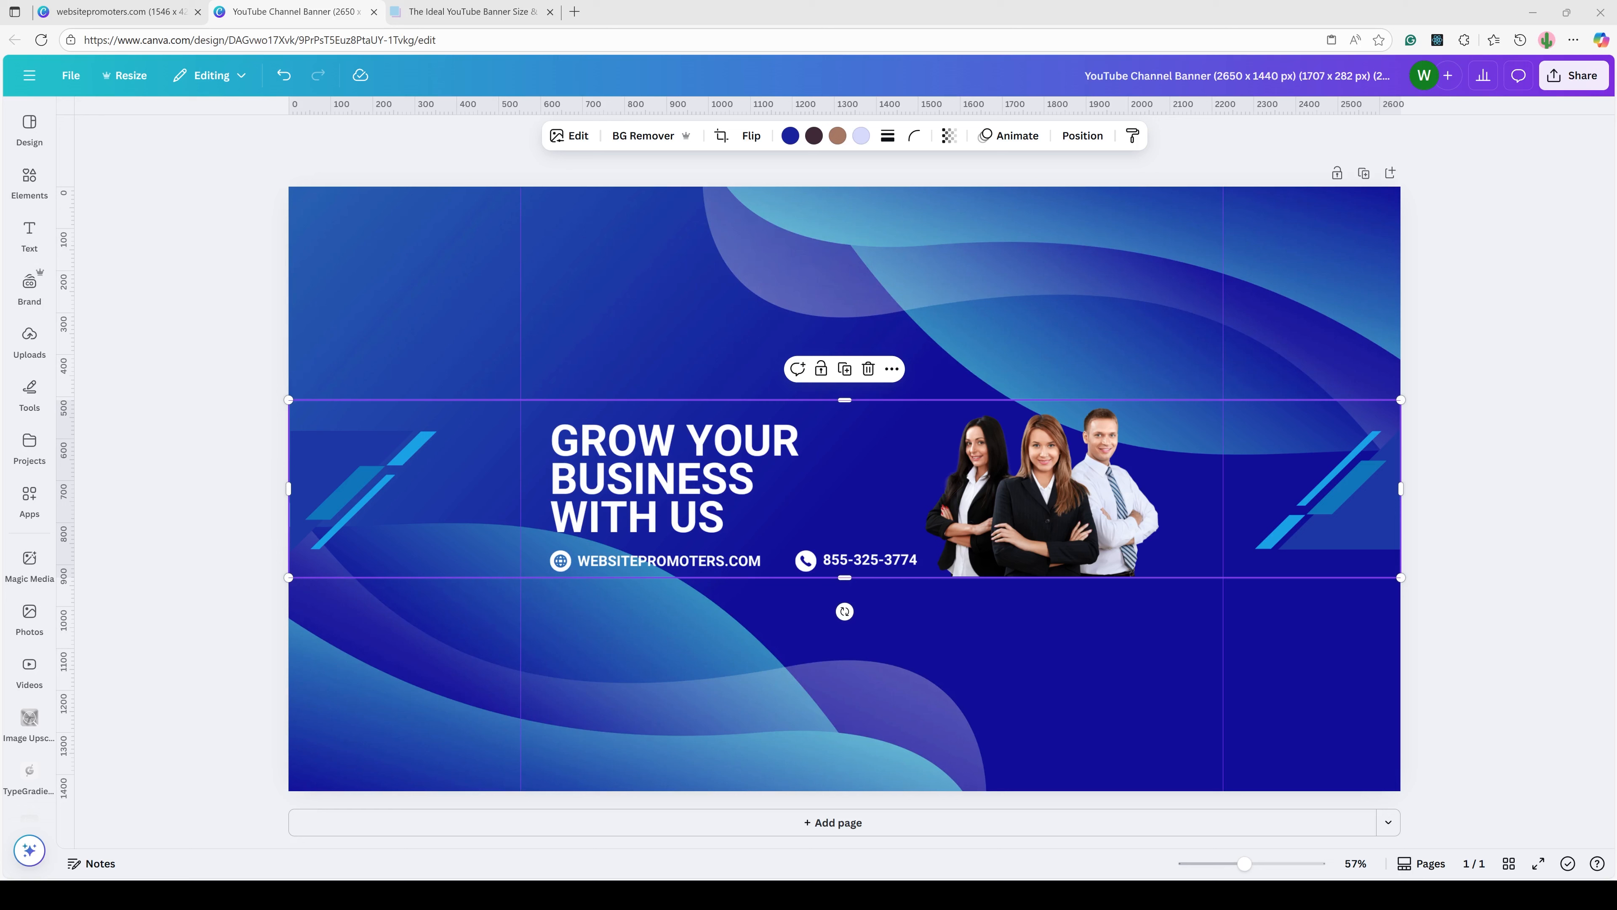
Add a square shape to the YouTube banner and move it up to about X 990 px, Y 193 px.
click(1507, 446)
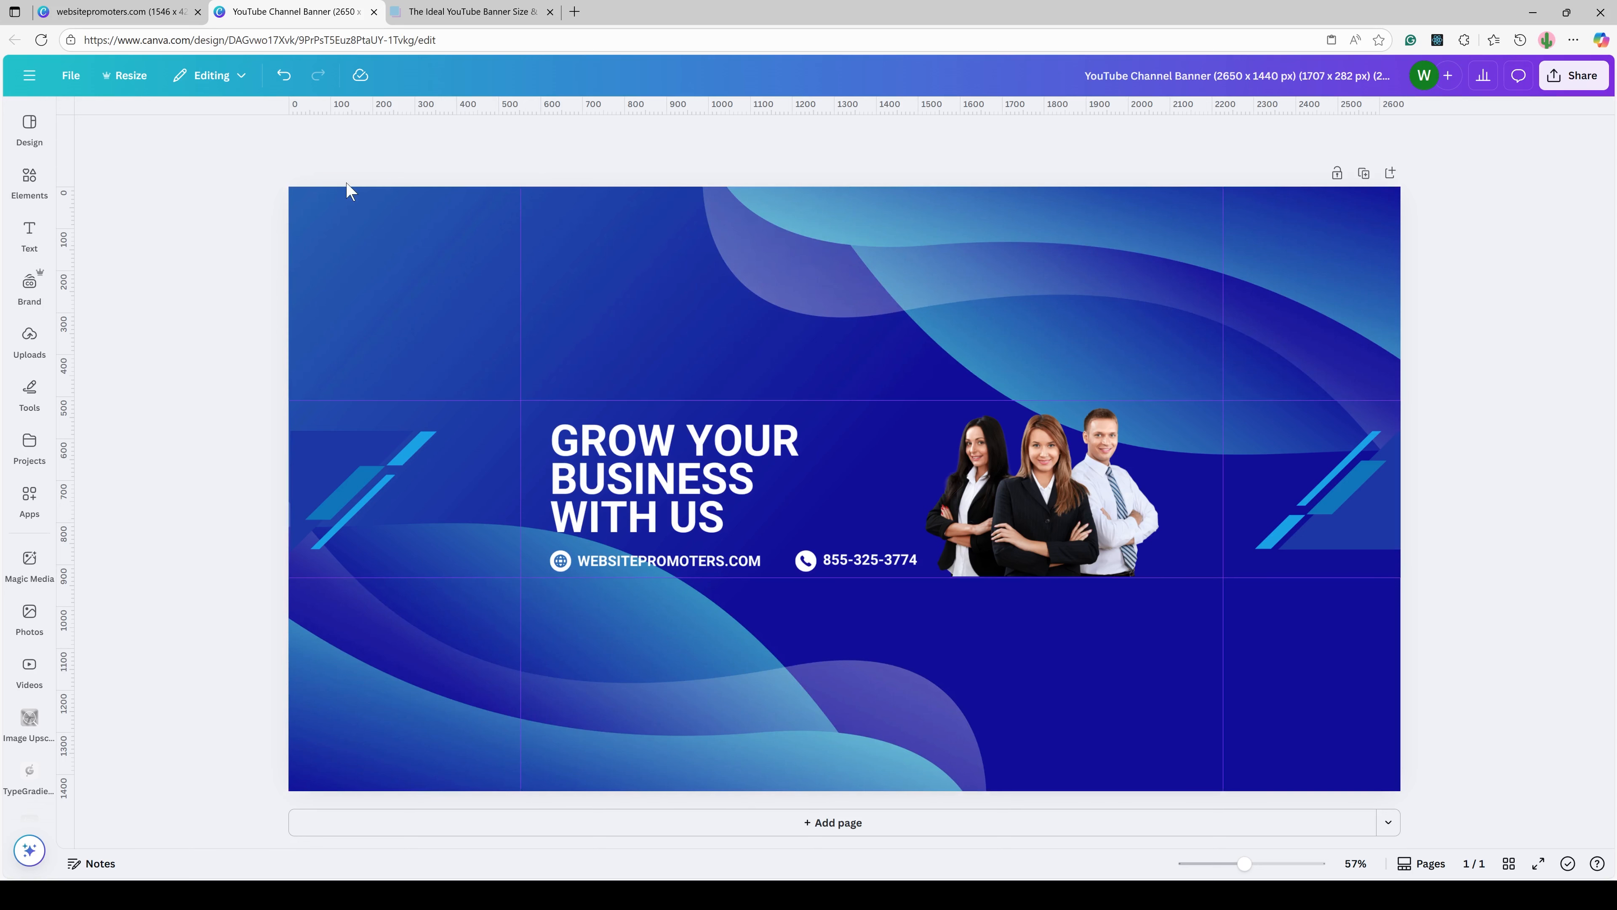
click(25, 191)
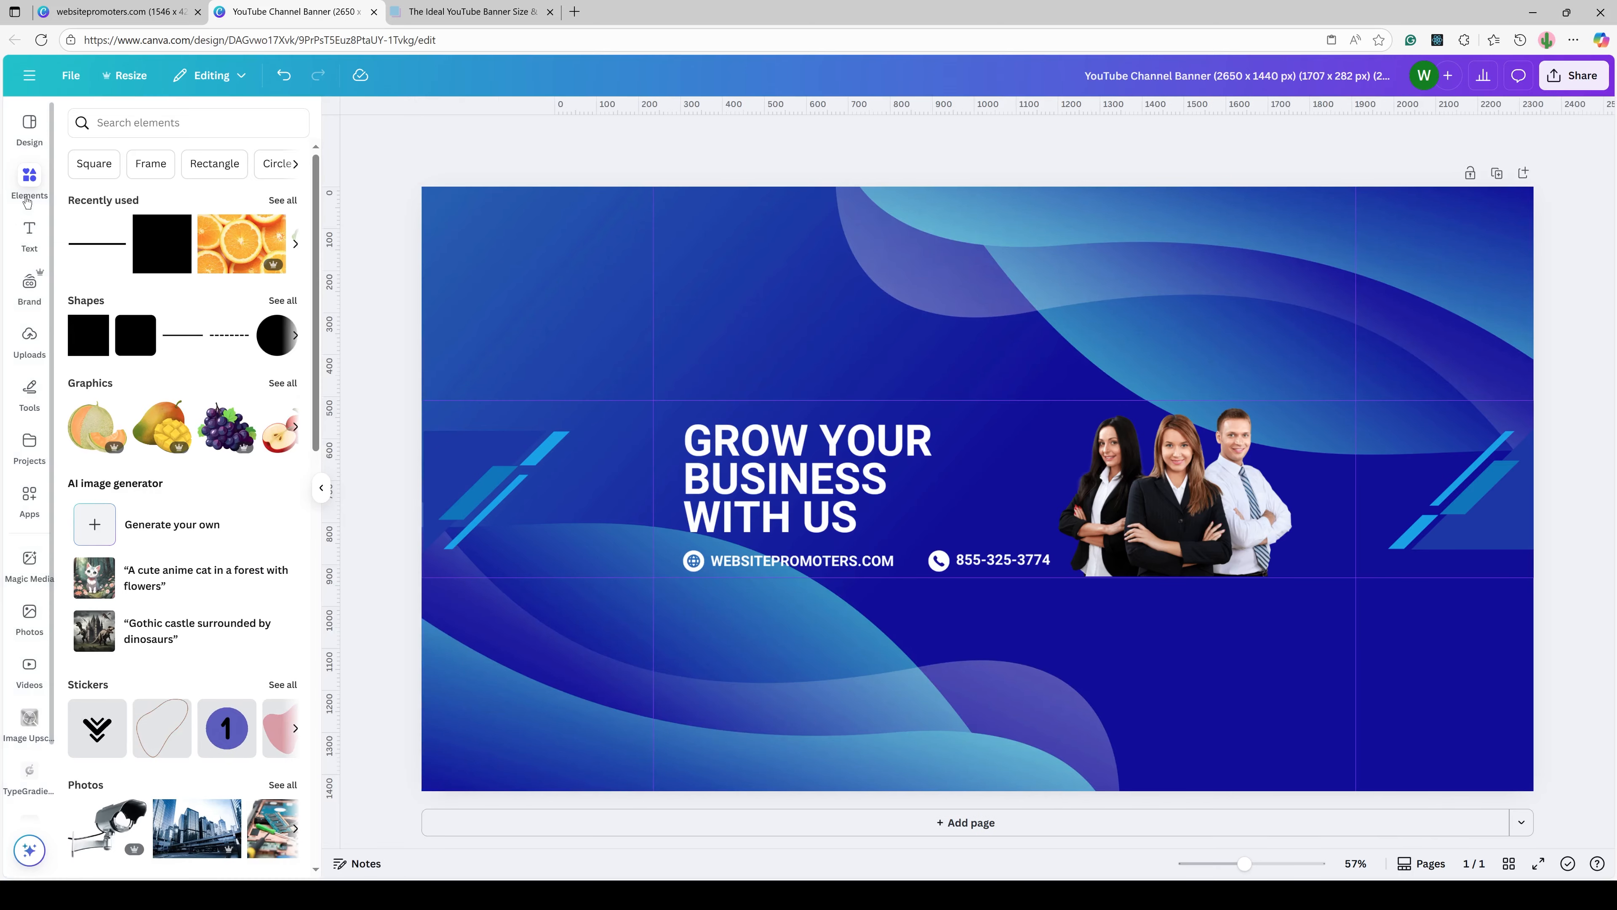
click(162, 244)
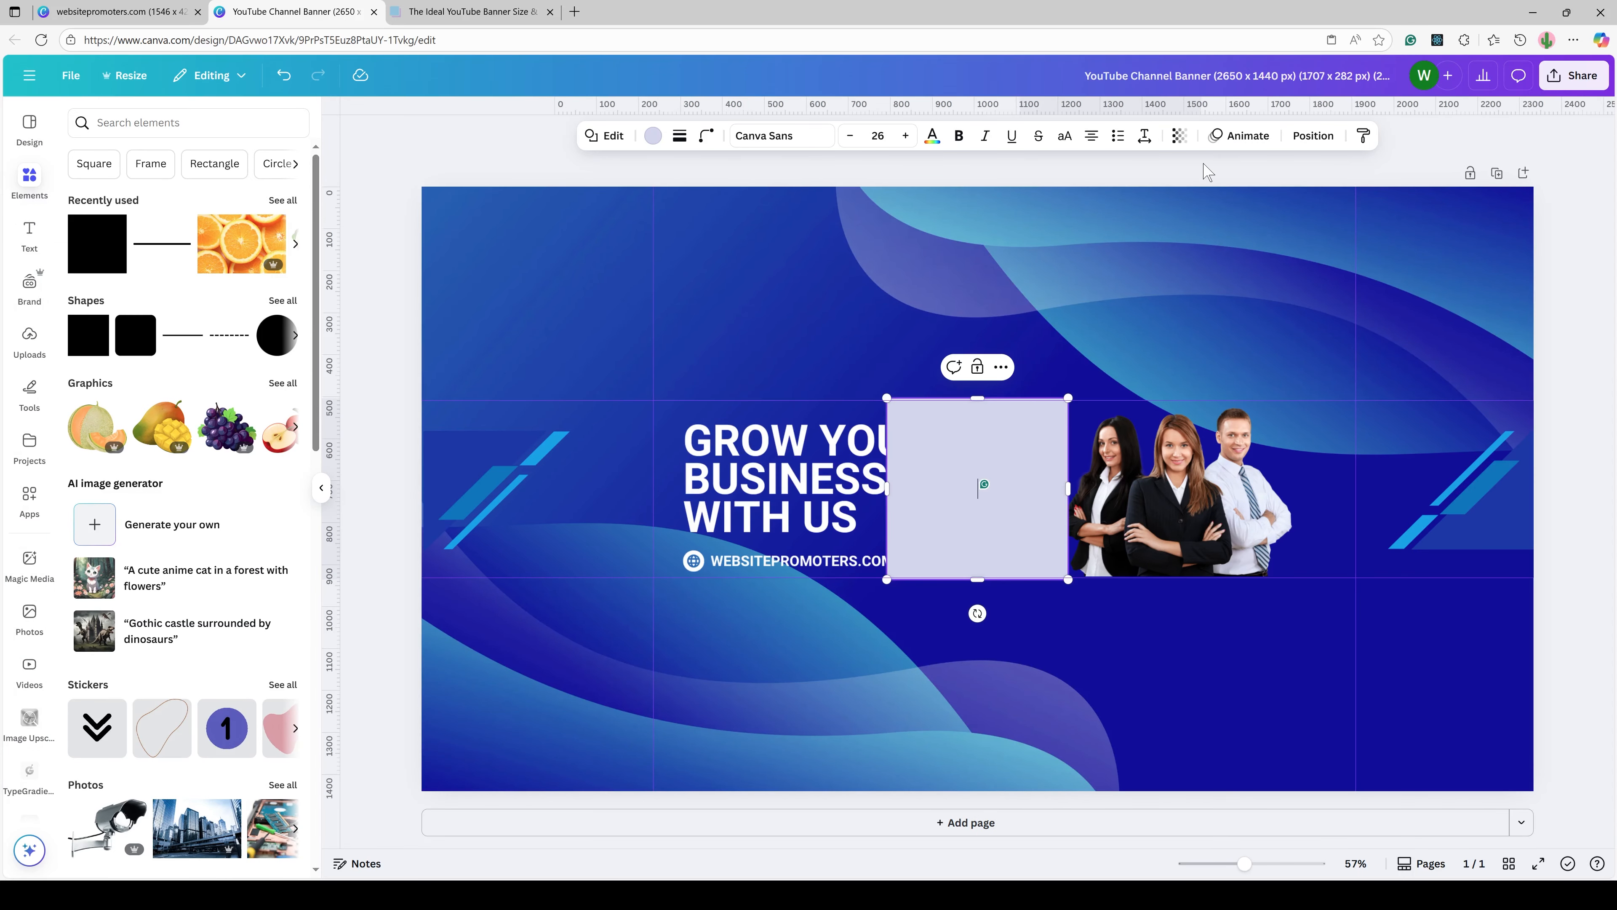
click(1313, 135)
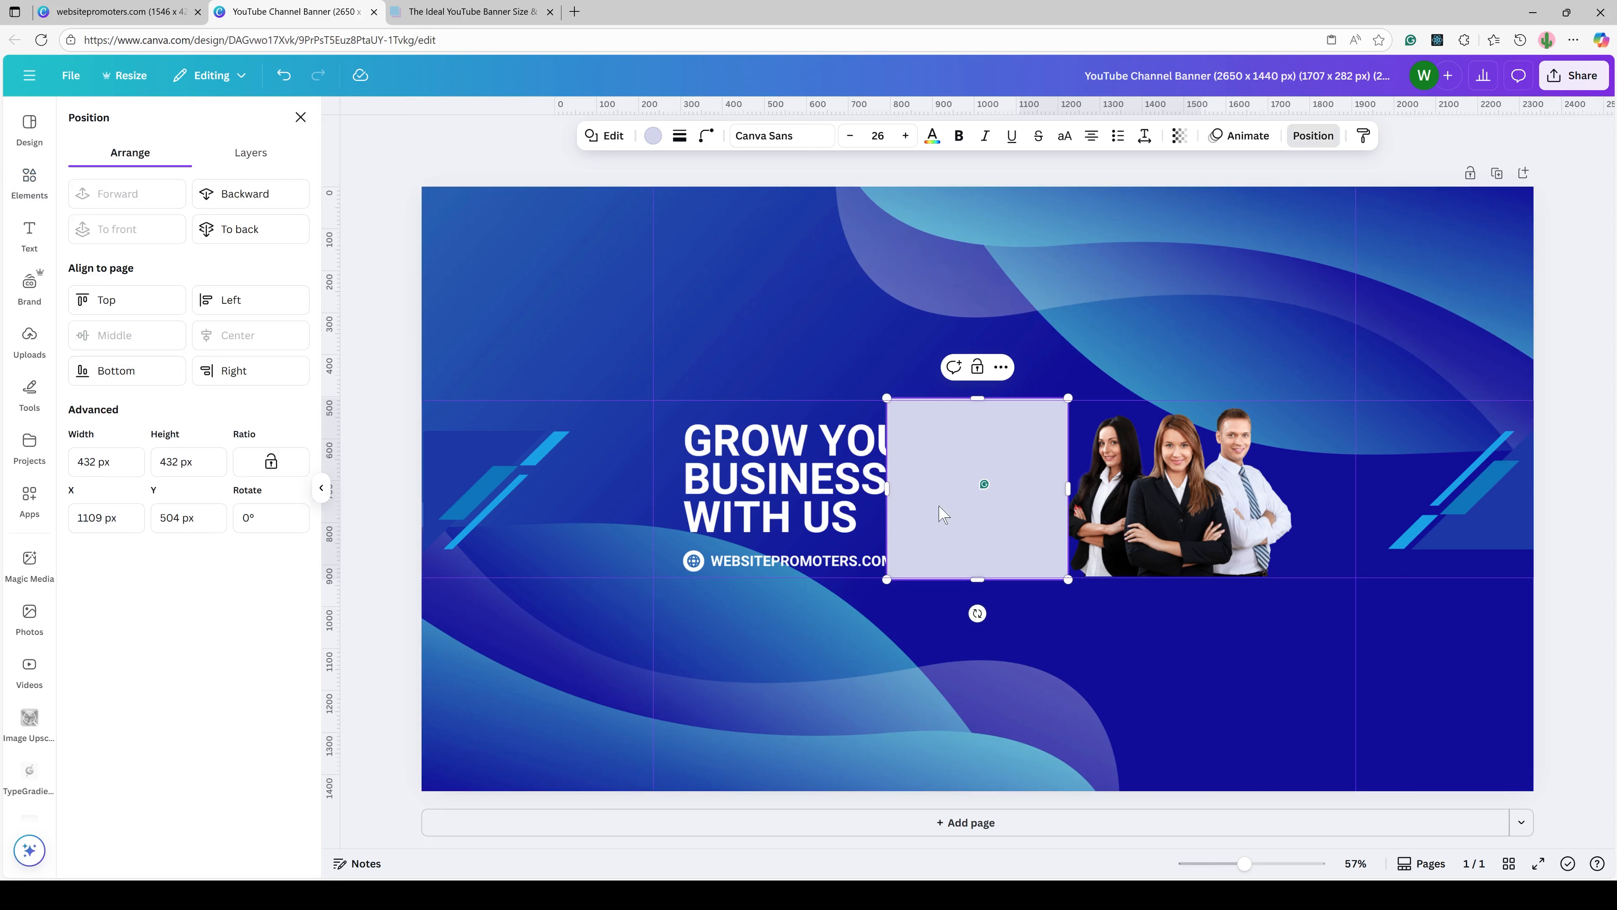
drag(942, 515, 892, 384)
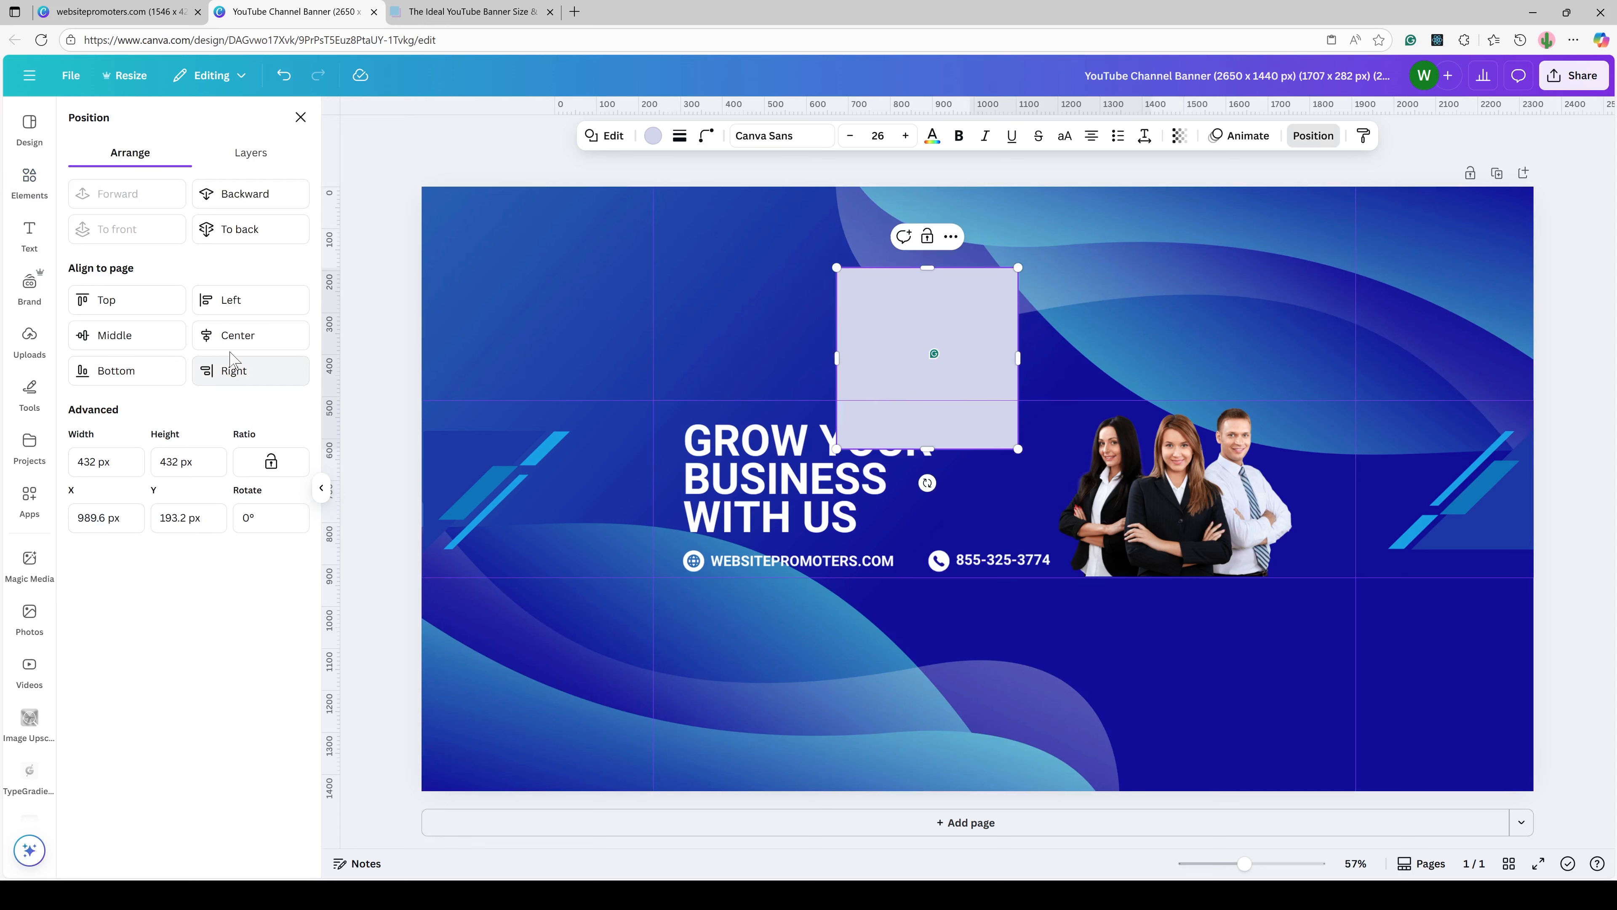
Set the square's width to 1546 px and its height to 423 px.
click(114, 462)
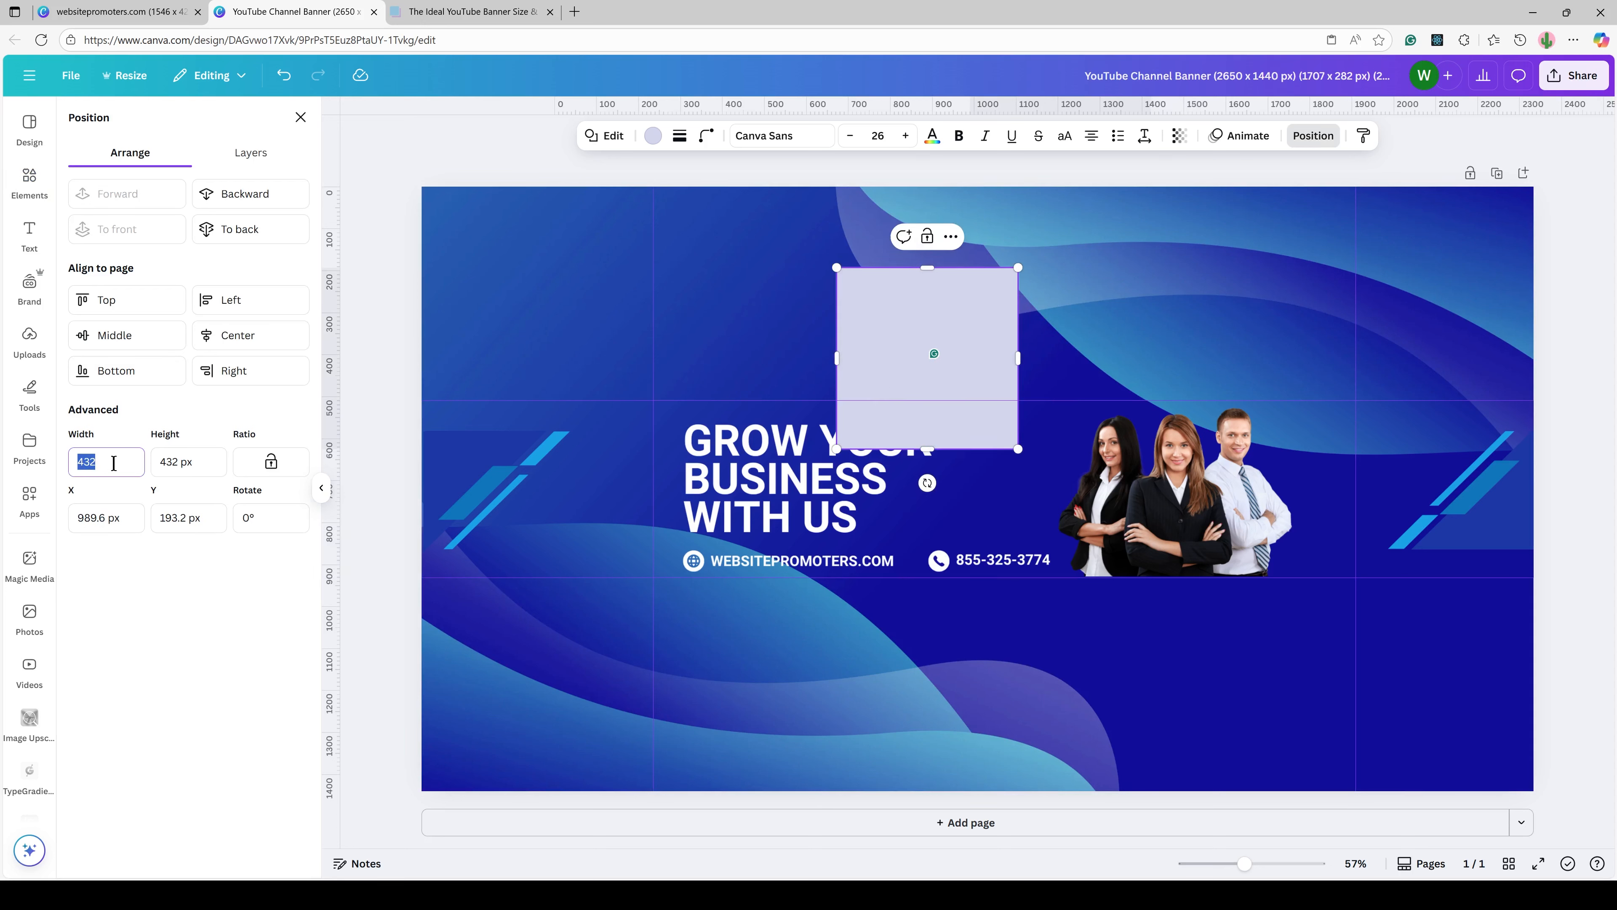
text(1546)
click(171, 453)
double_click(172, 454)
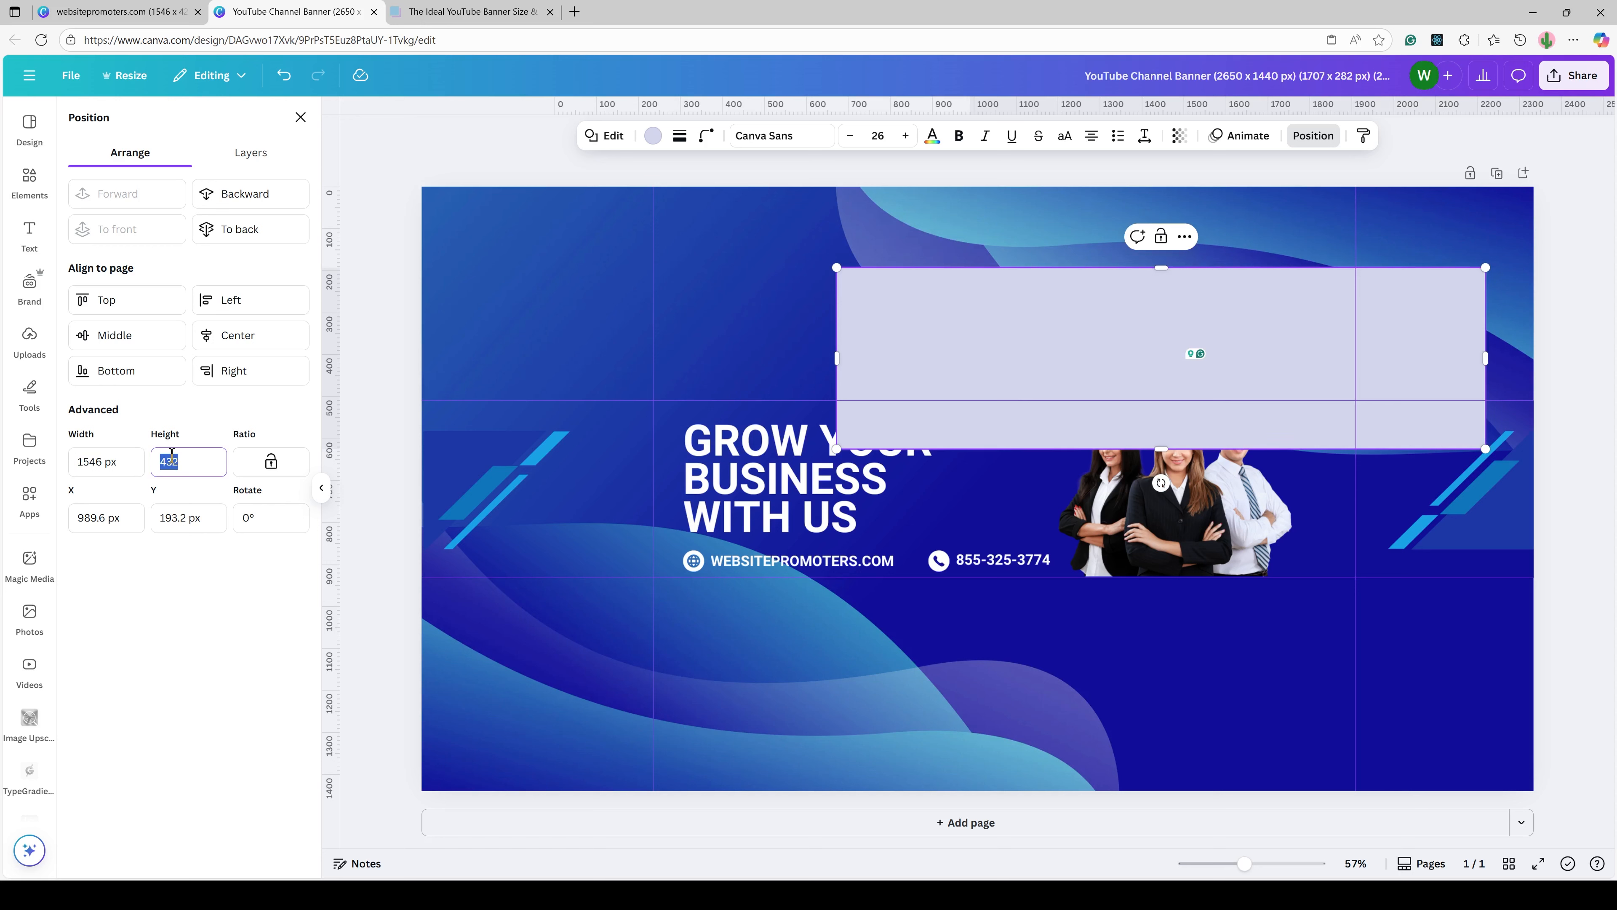
text(423)
click(239, 719)
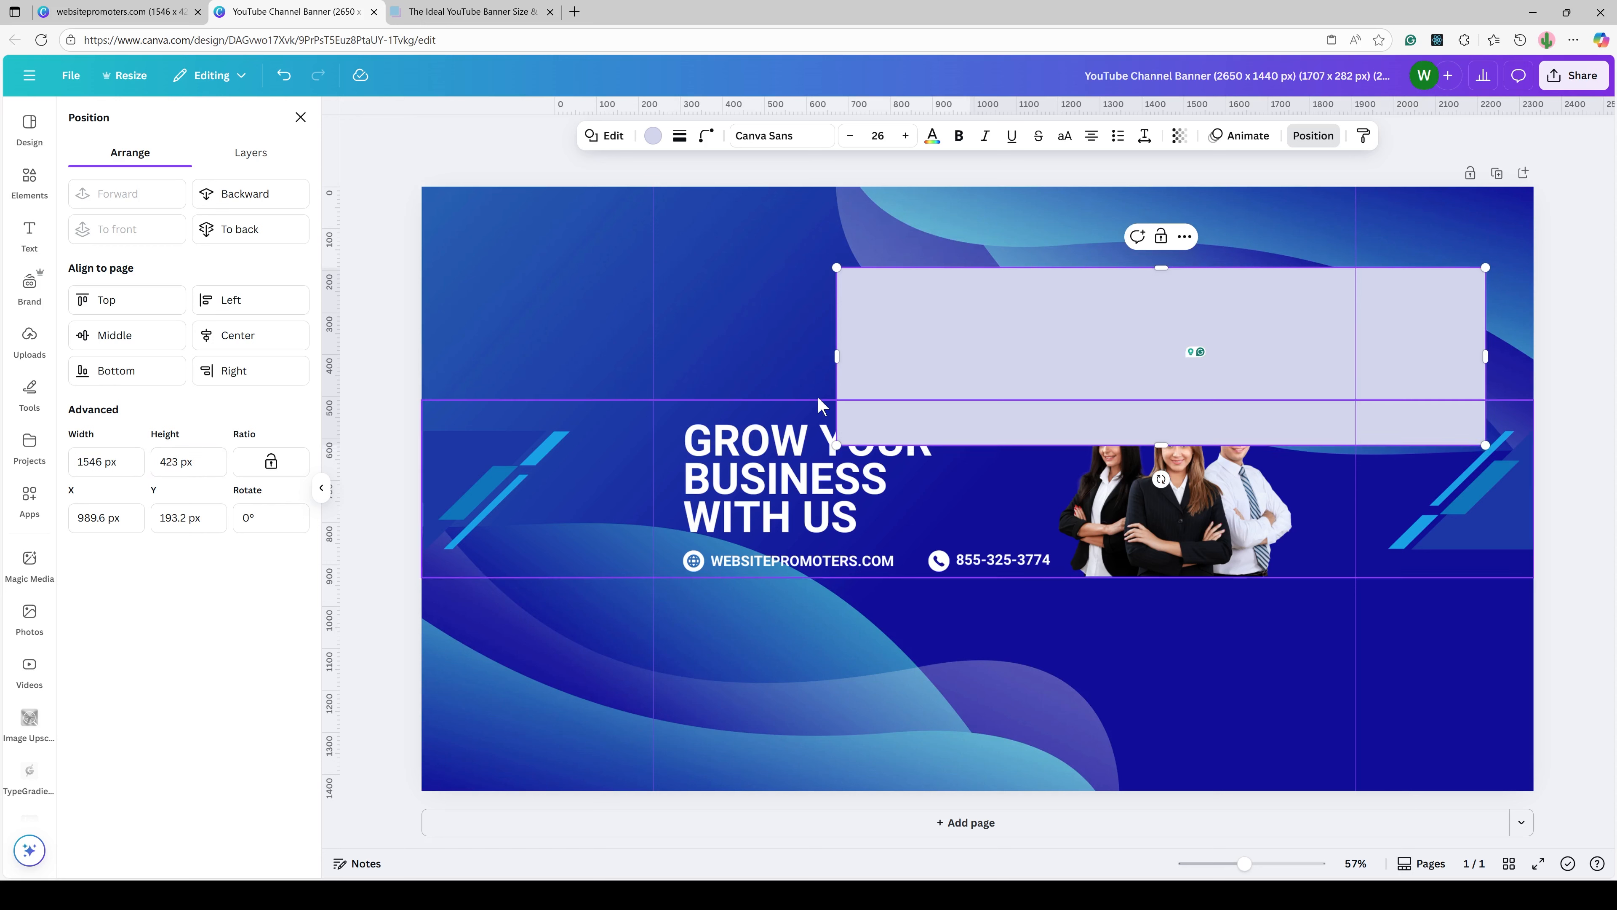
Center the rectangle on the page in both directions and send it backward behind the banner text and team photo.
click(203, 339)
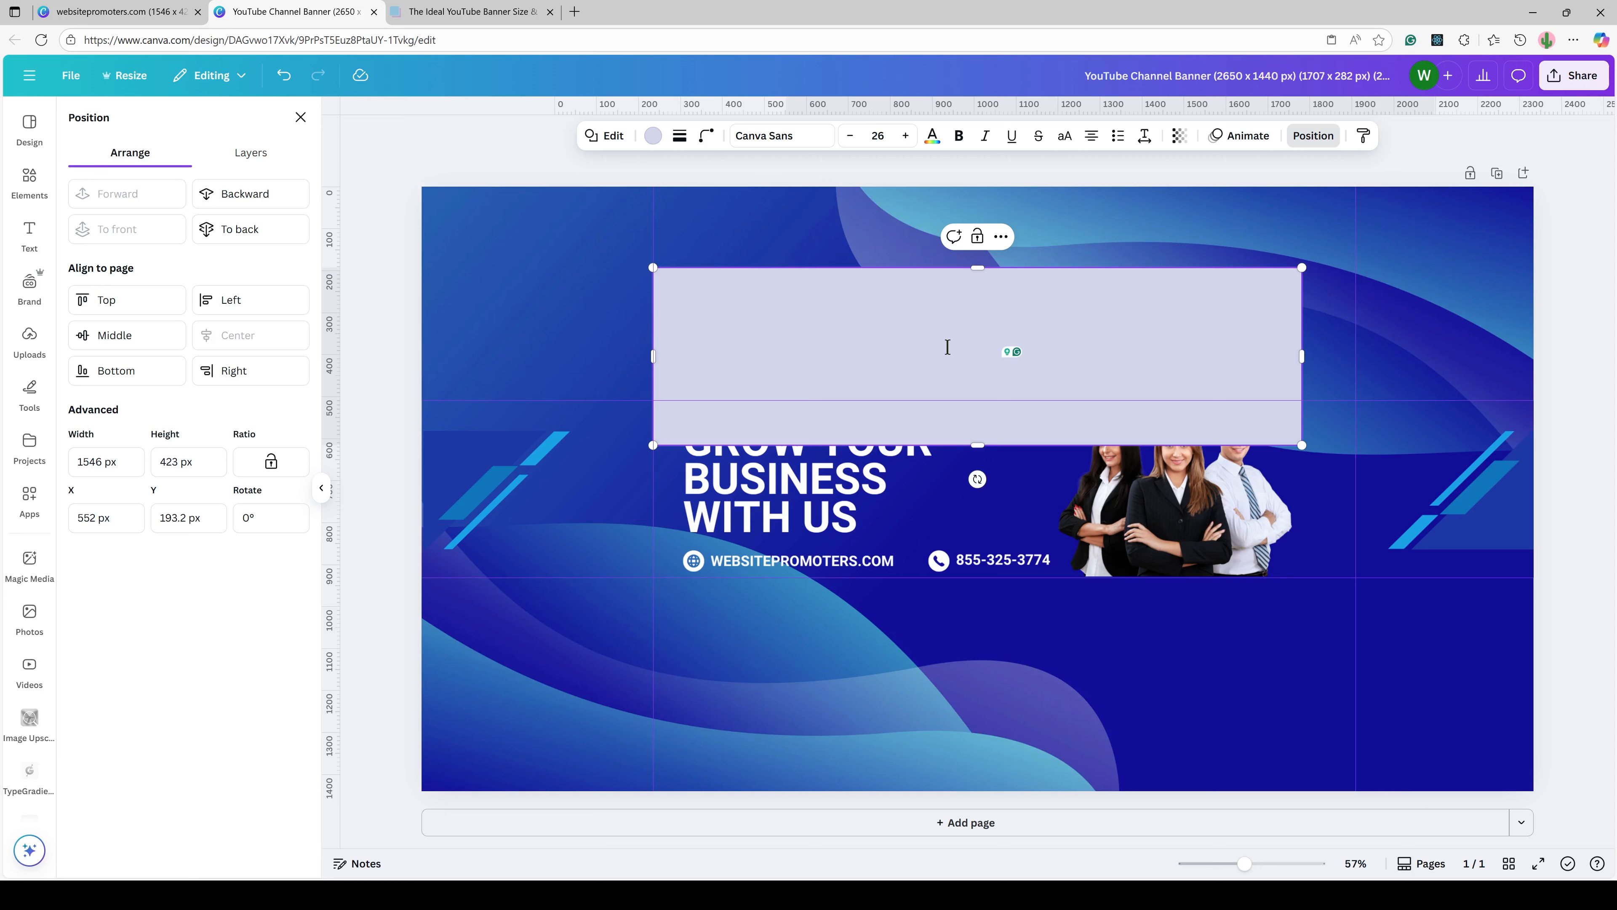
drag(947, 347, 918, 461)
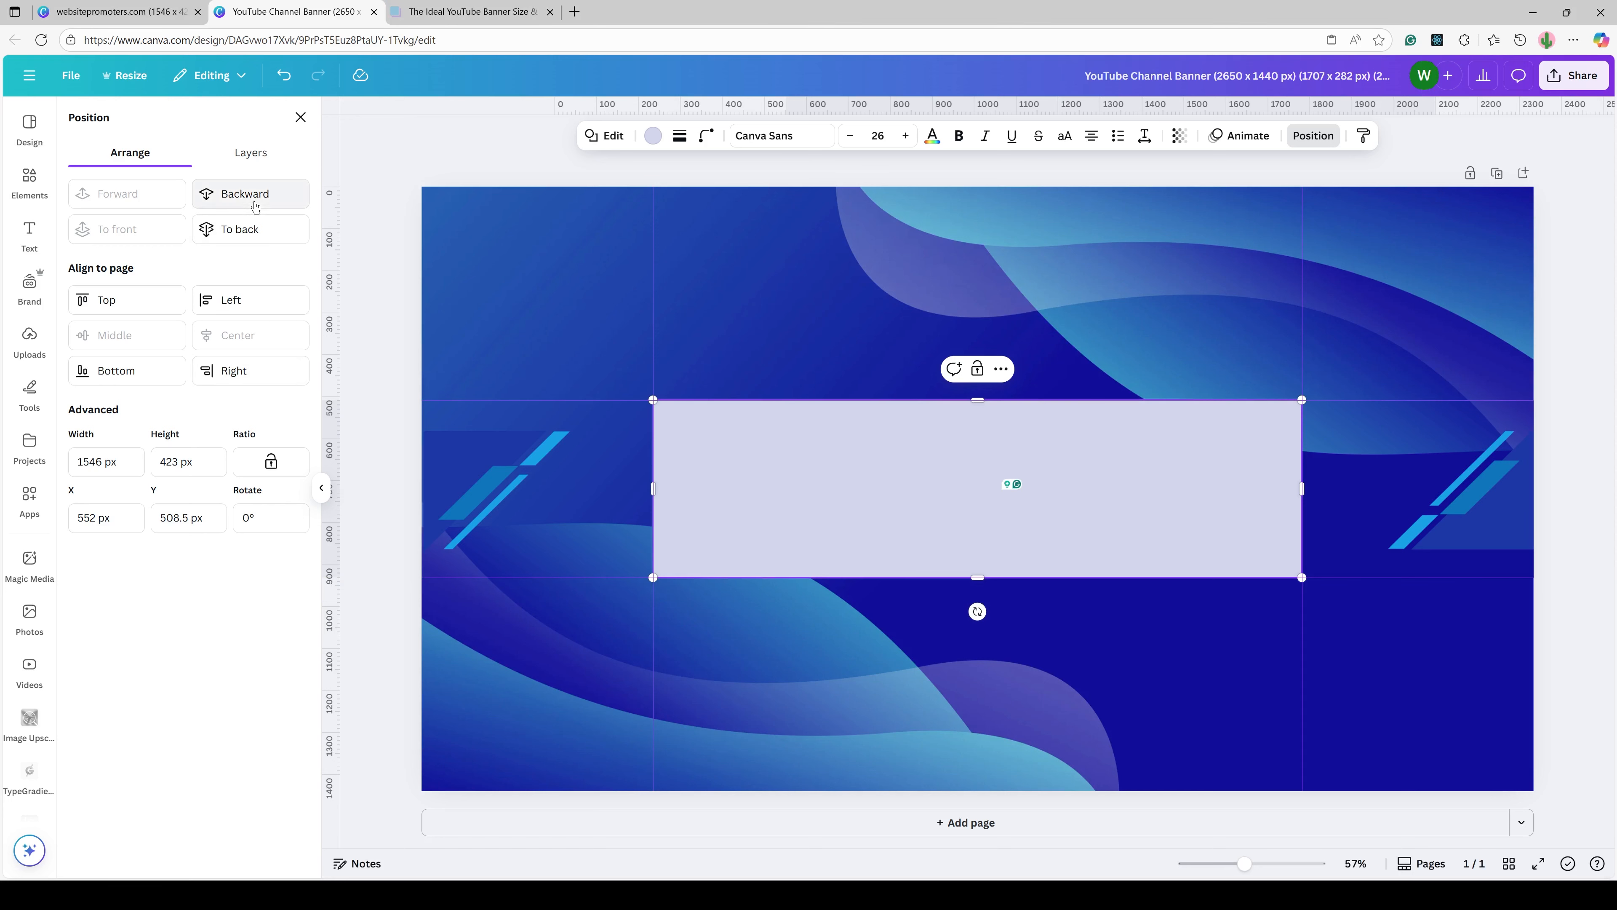
click(239, 203)
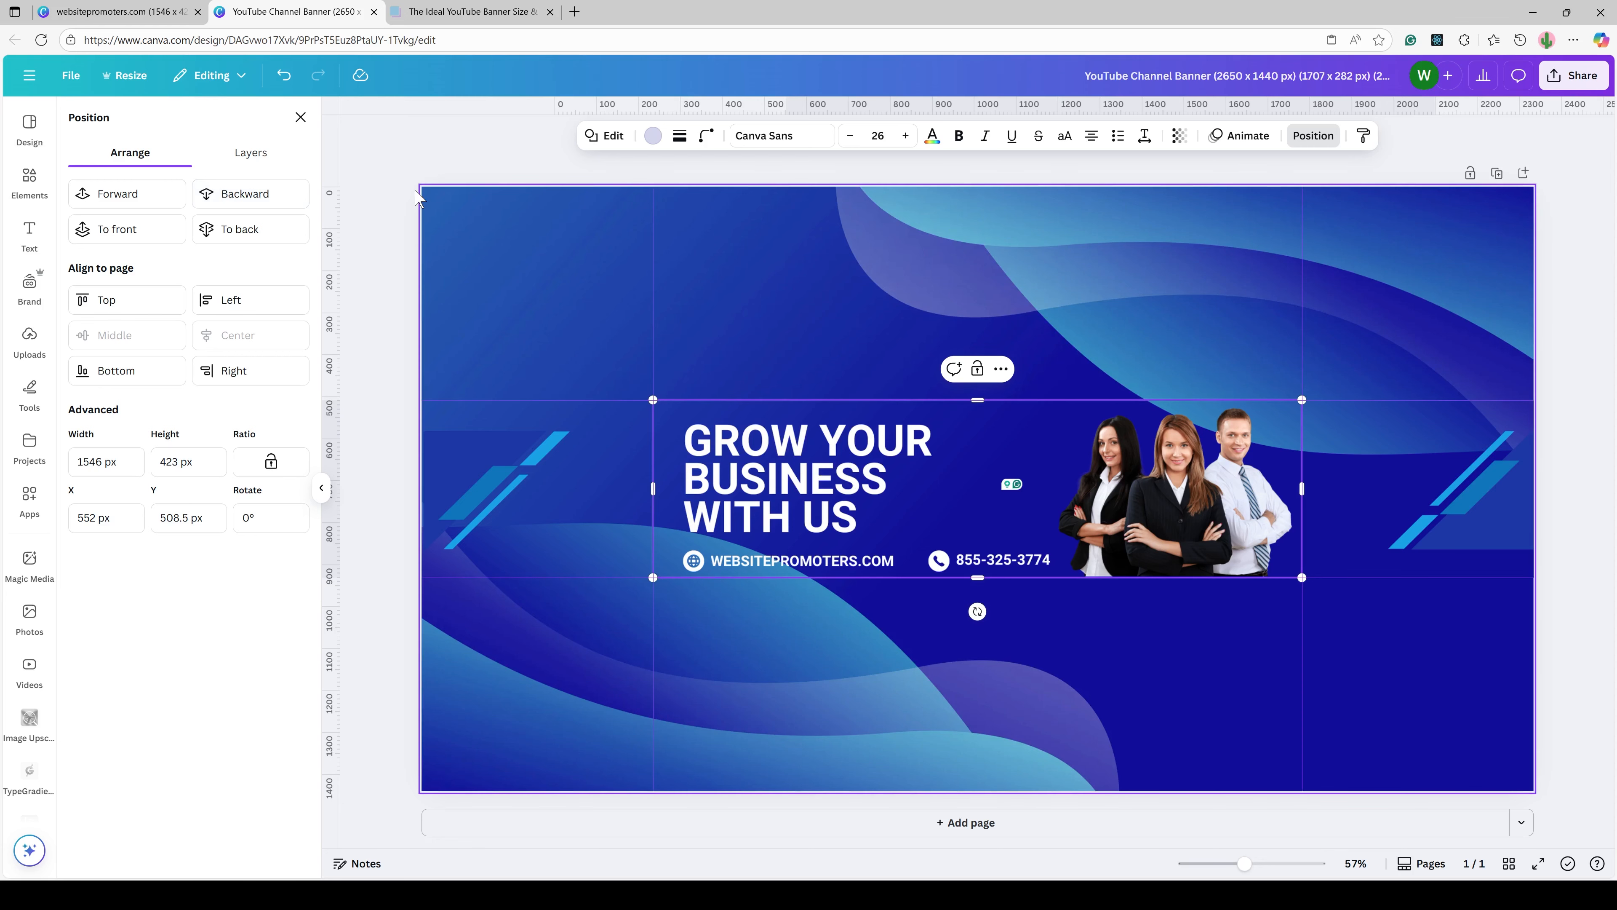
Switch to the websitepromoters.com 2560 x 423 px design, add a straight line and rotate it 90°.
click(68, 8)
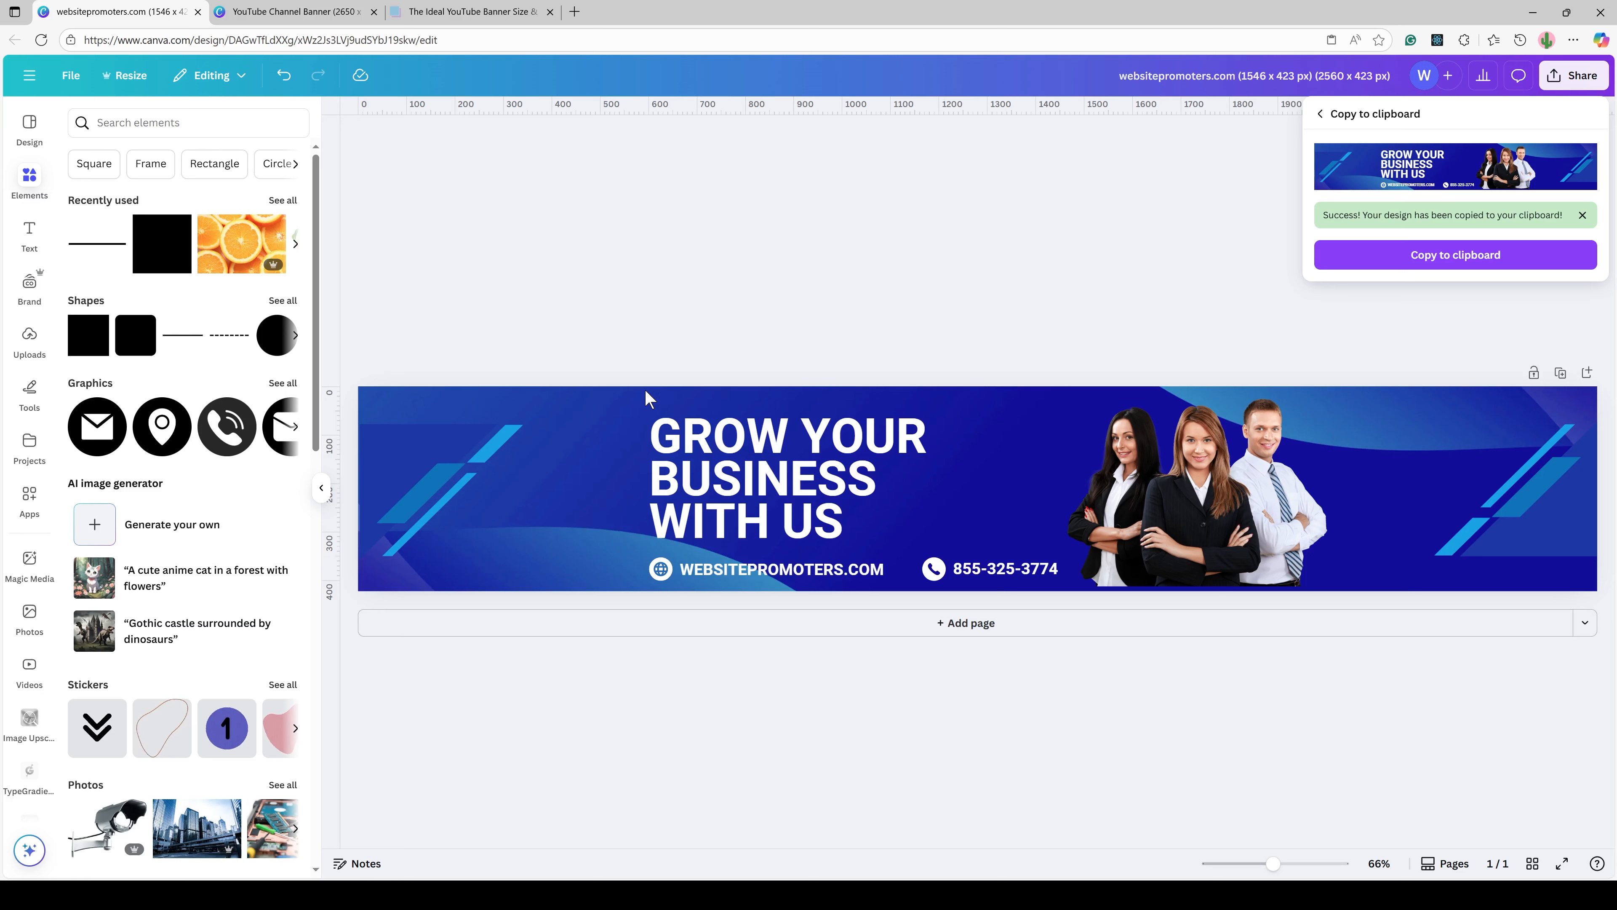
click(105, 252)
click(105, 251)
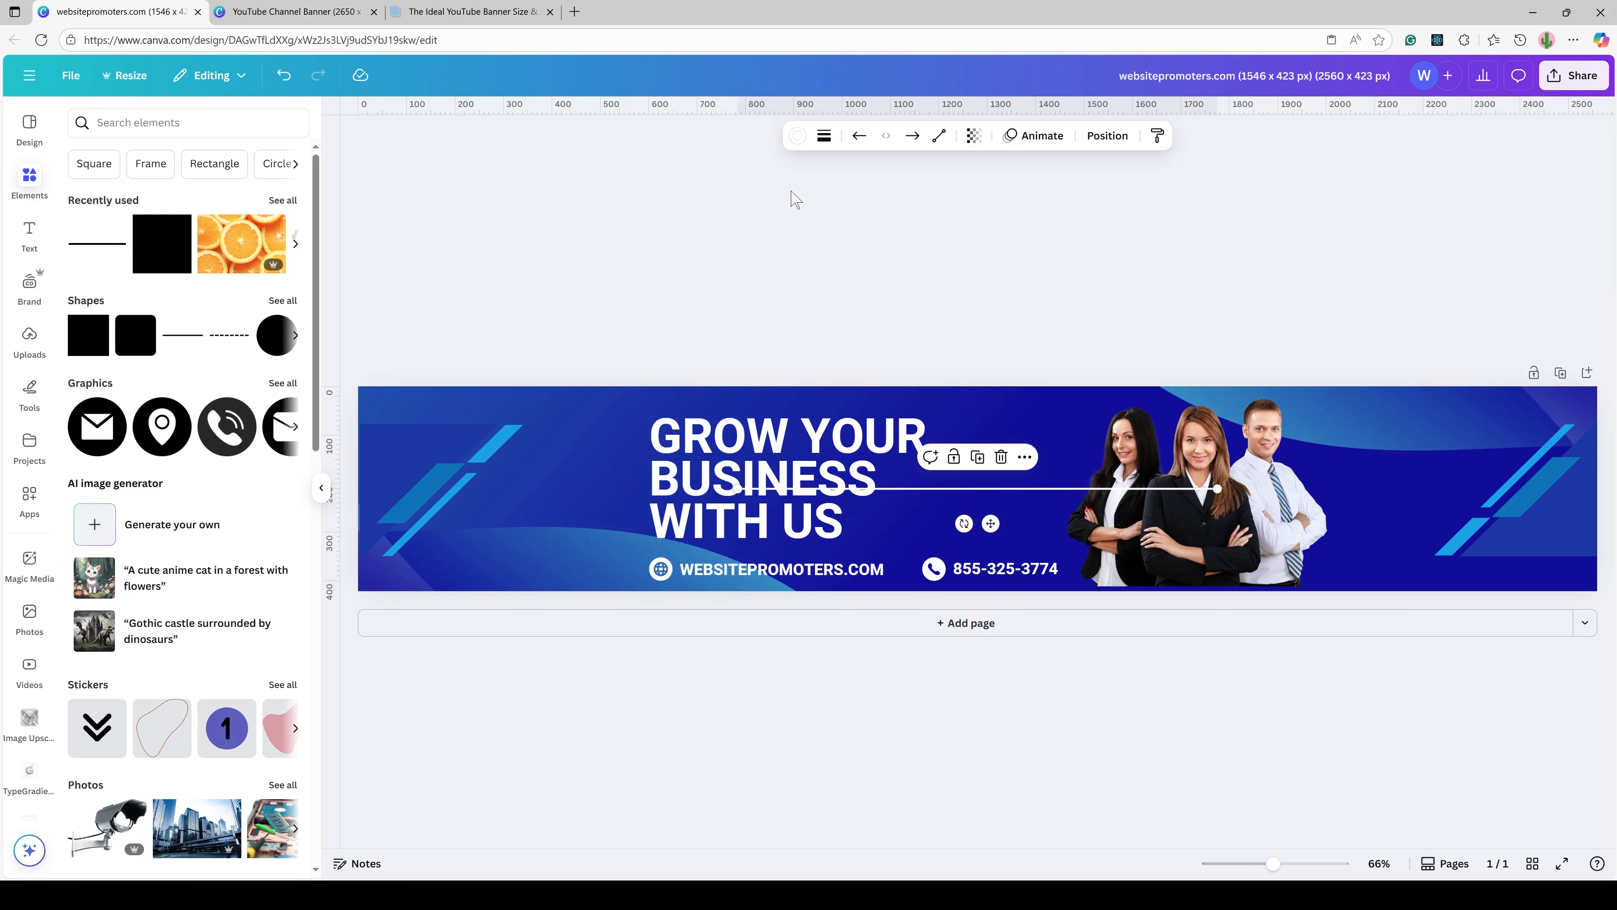
click(1096, 136)
click(250, 513)
text(90)
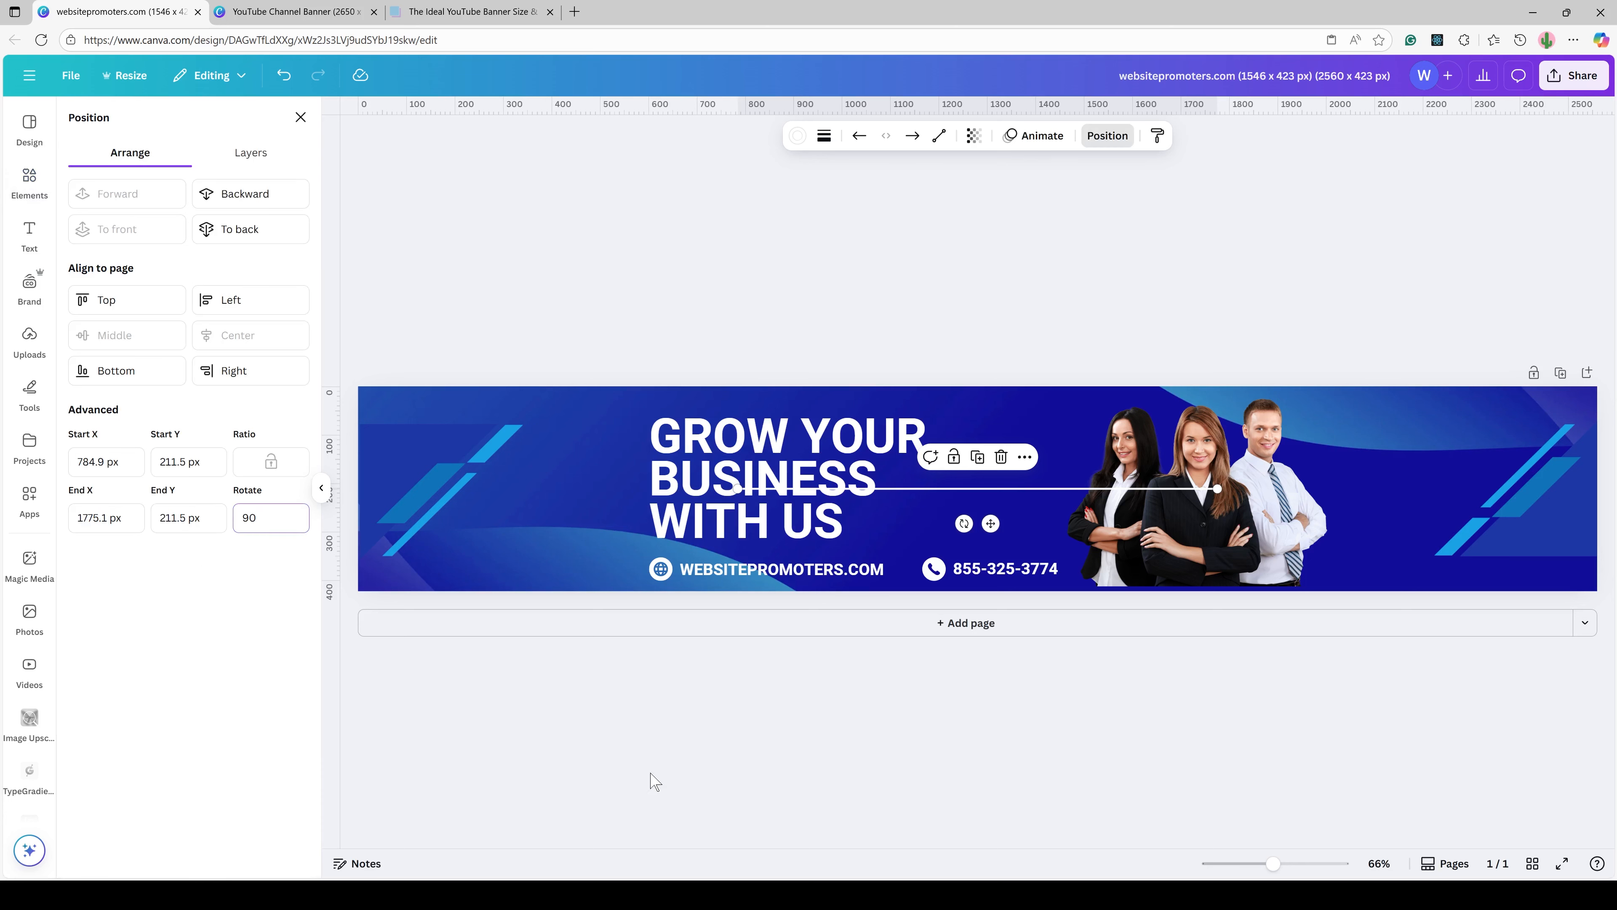
click(650, 773)
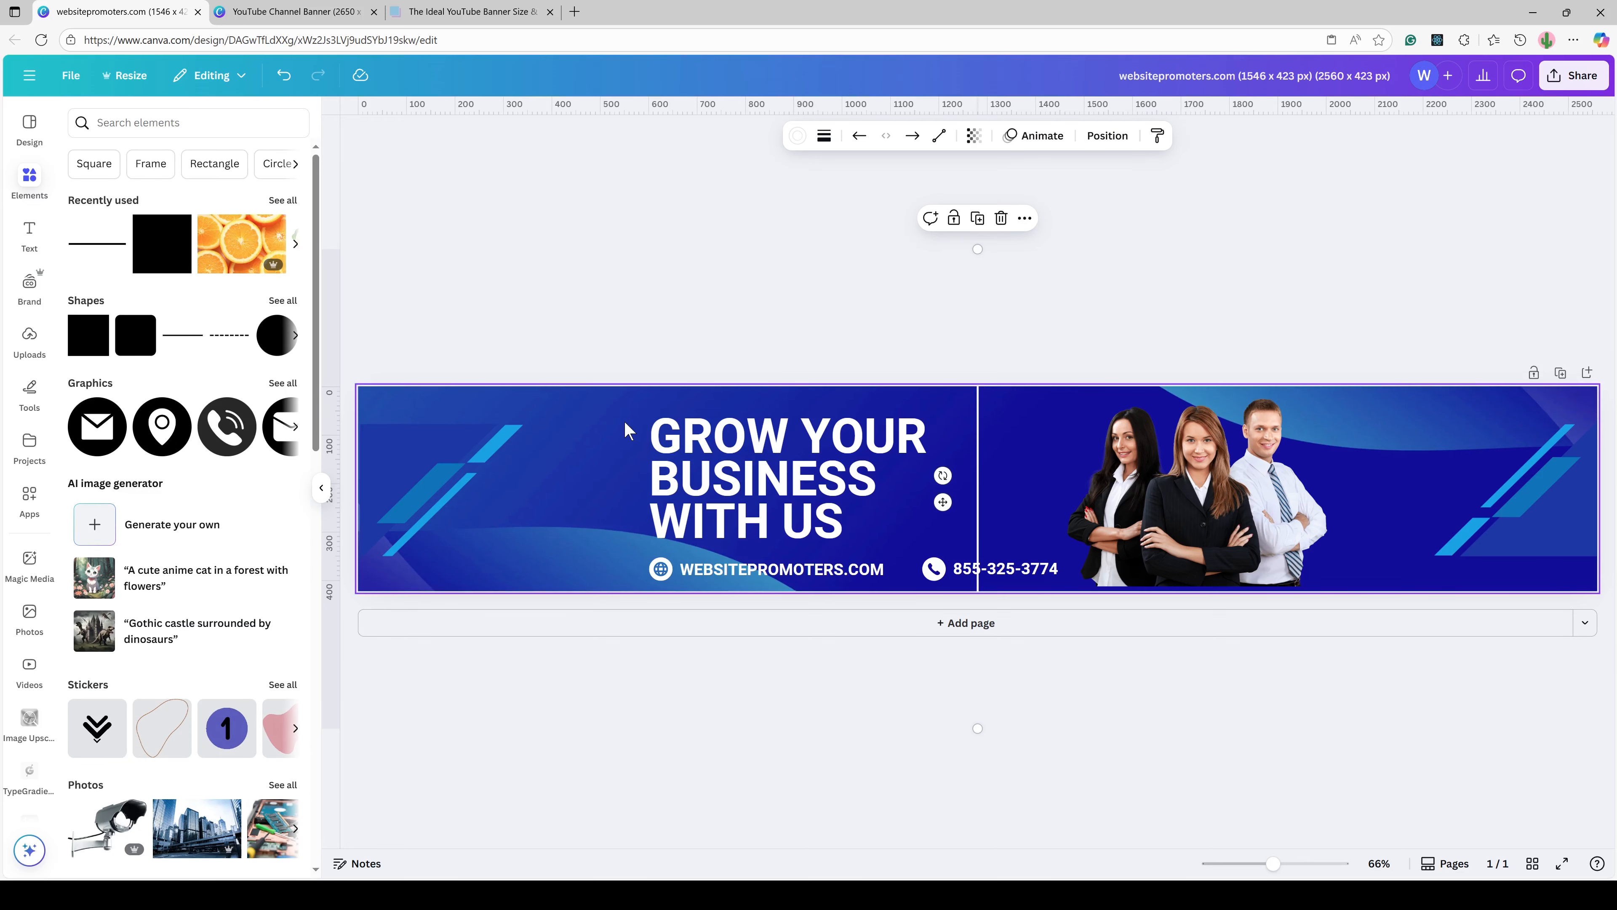
Try to move the vertical line by setting only its start X to 552 px.
click(1114, 137)
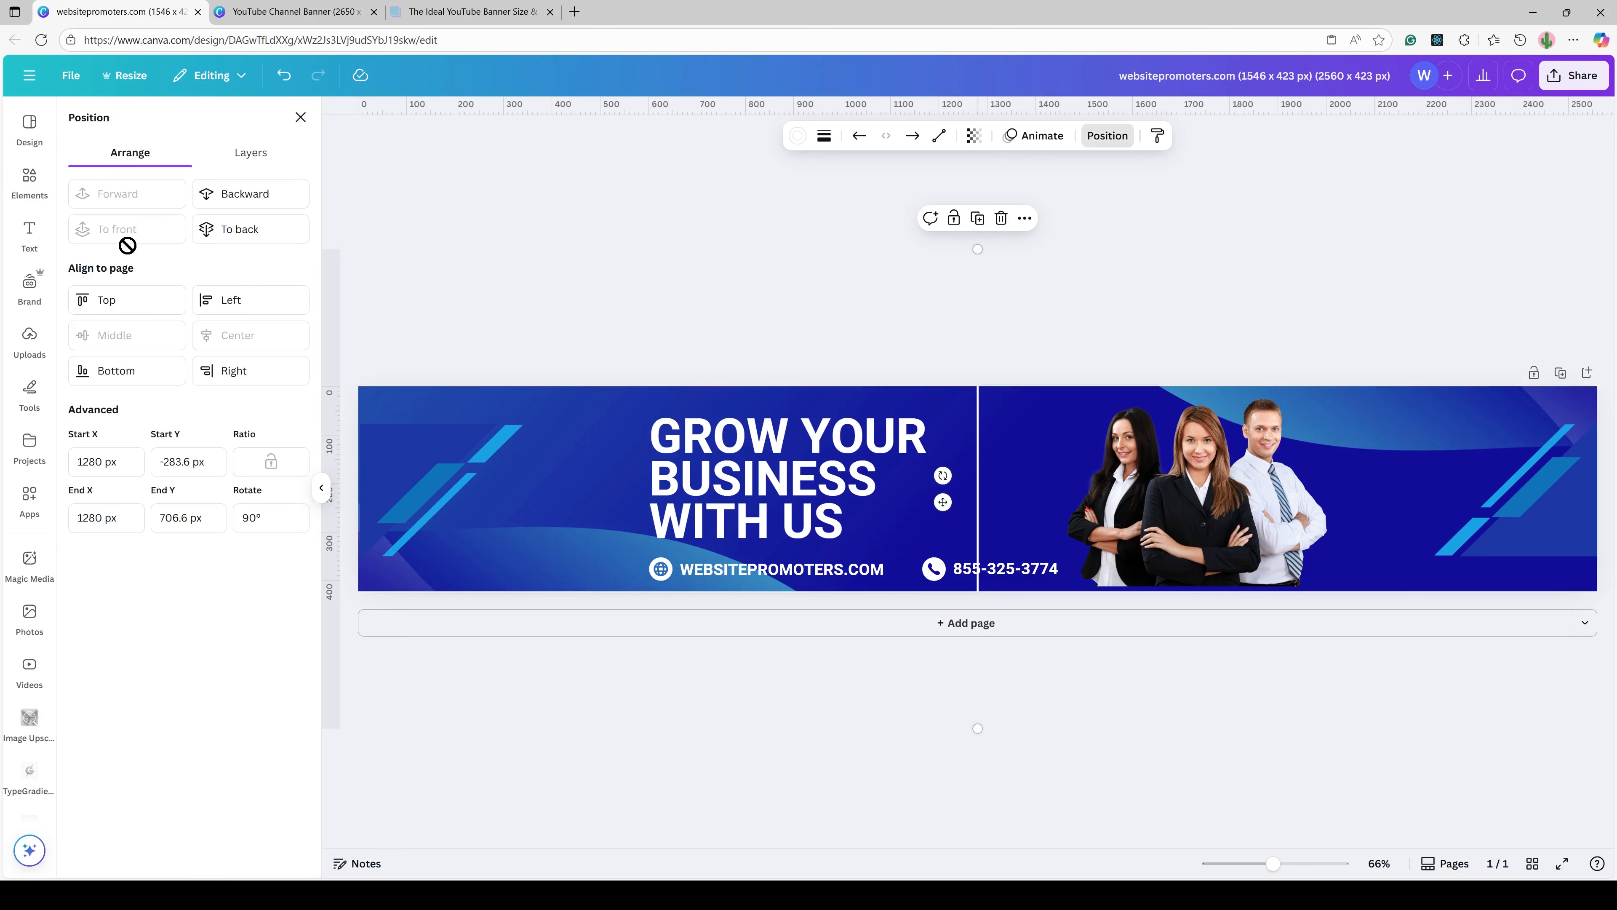
click(98, 456)
text(552)
key(Return)
click(430, 732)
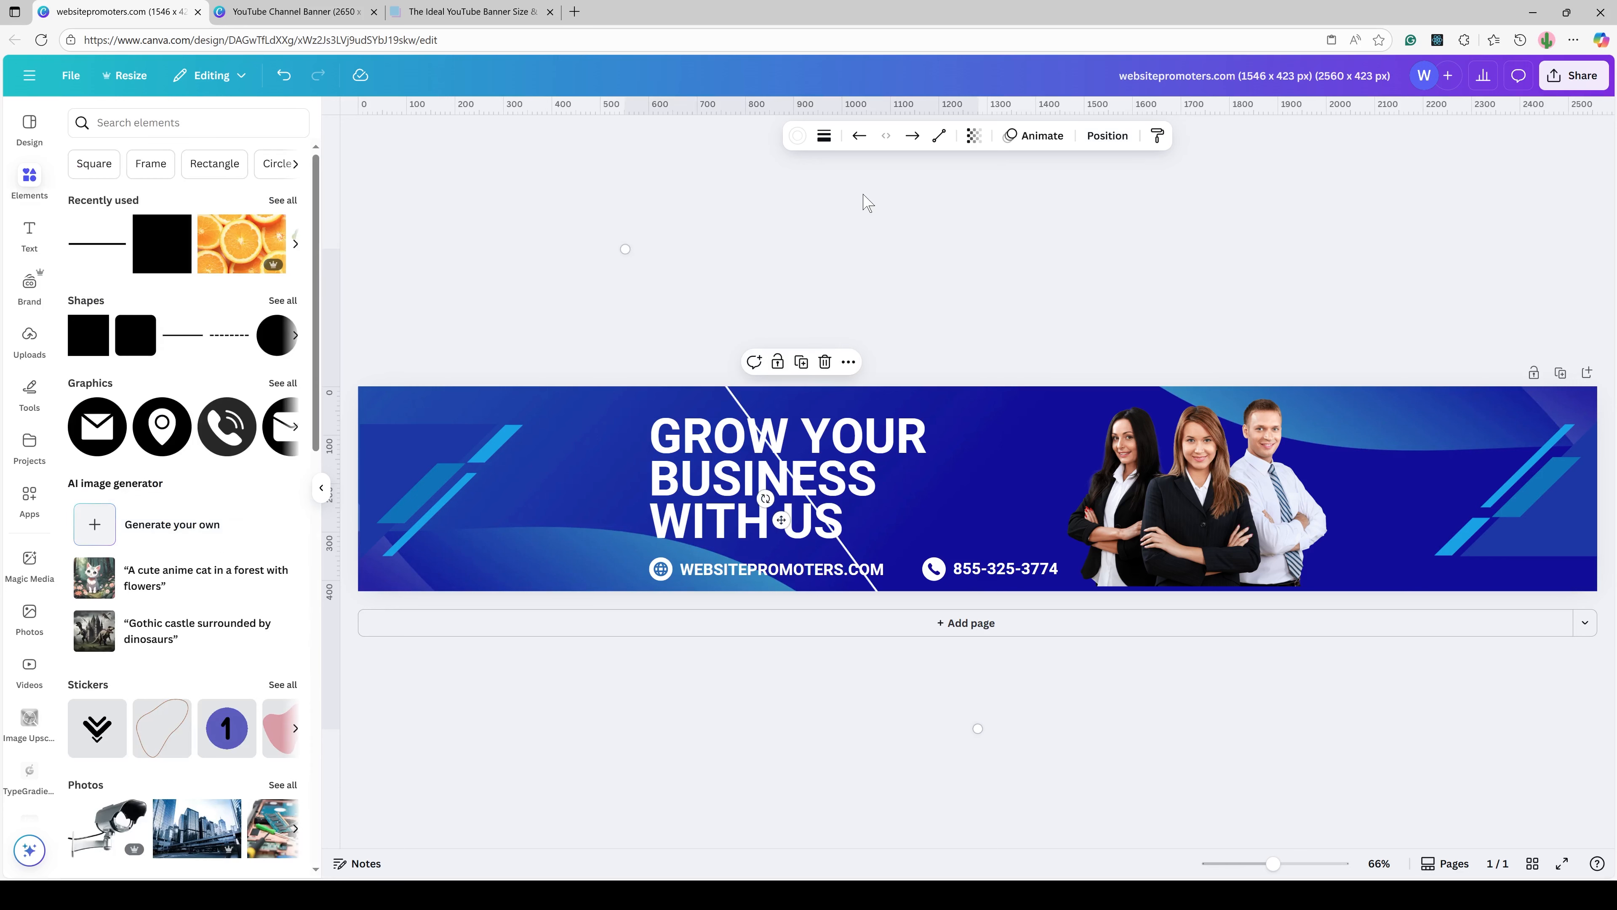
Straighten the slanted line by setting its rotation to 0° and again to 90°.
click(1099, 136)
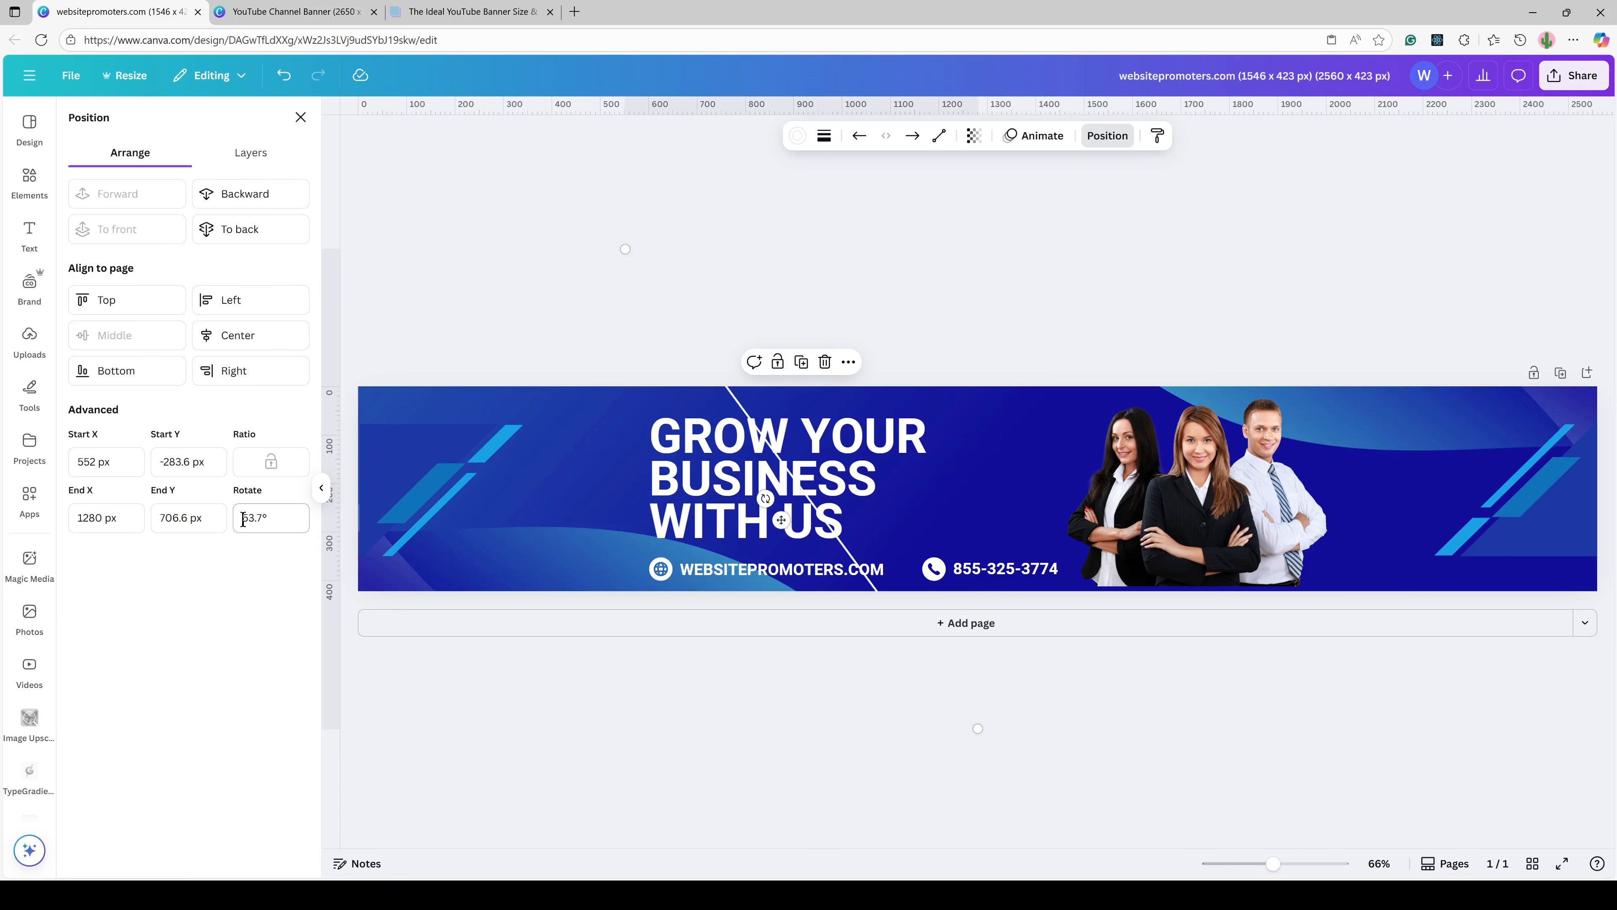
click(243, 519)
text(0)
key(Return)
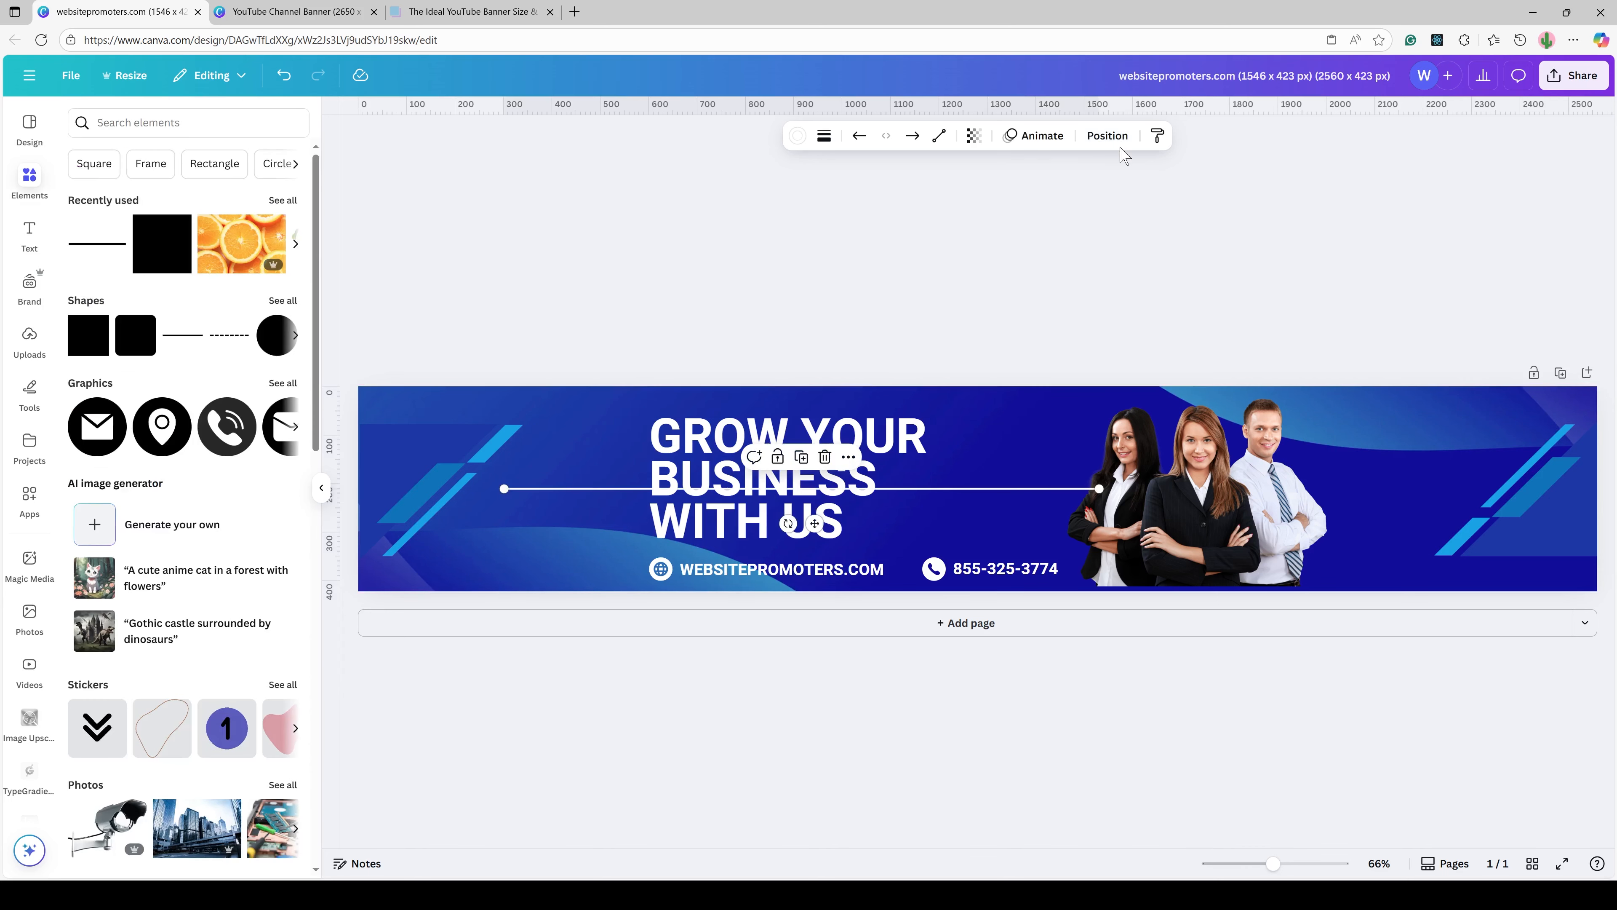
click(1111, 137)
click(274, 513)
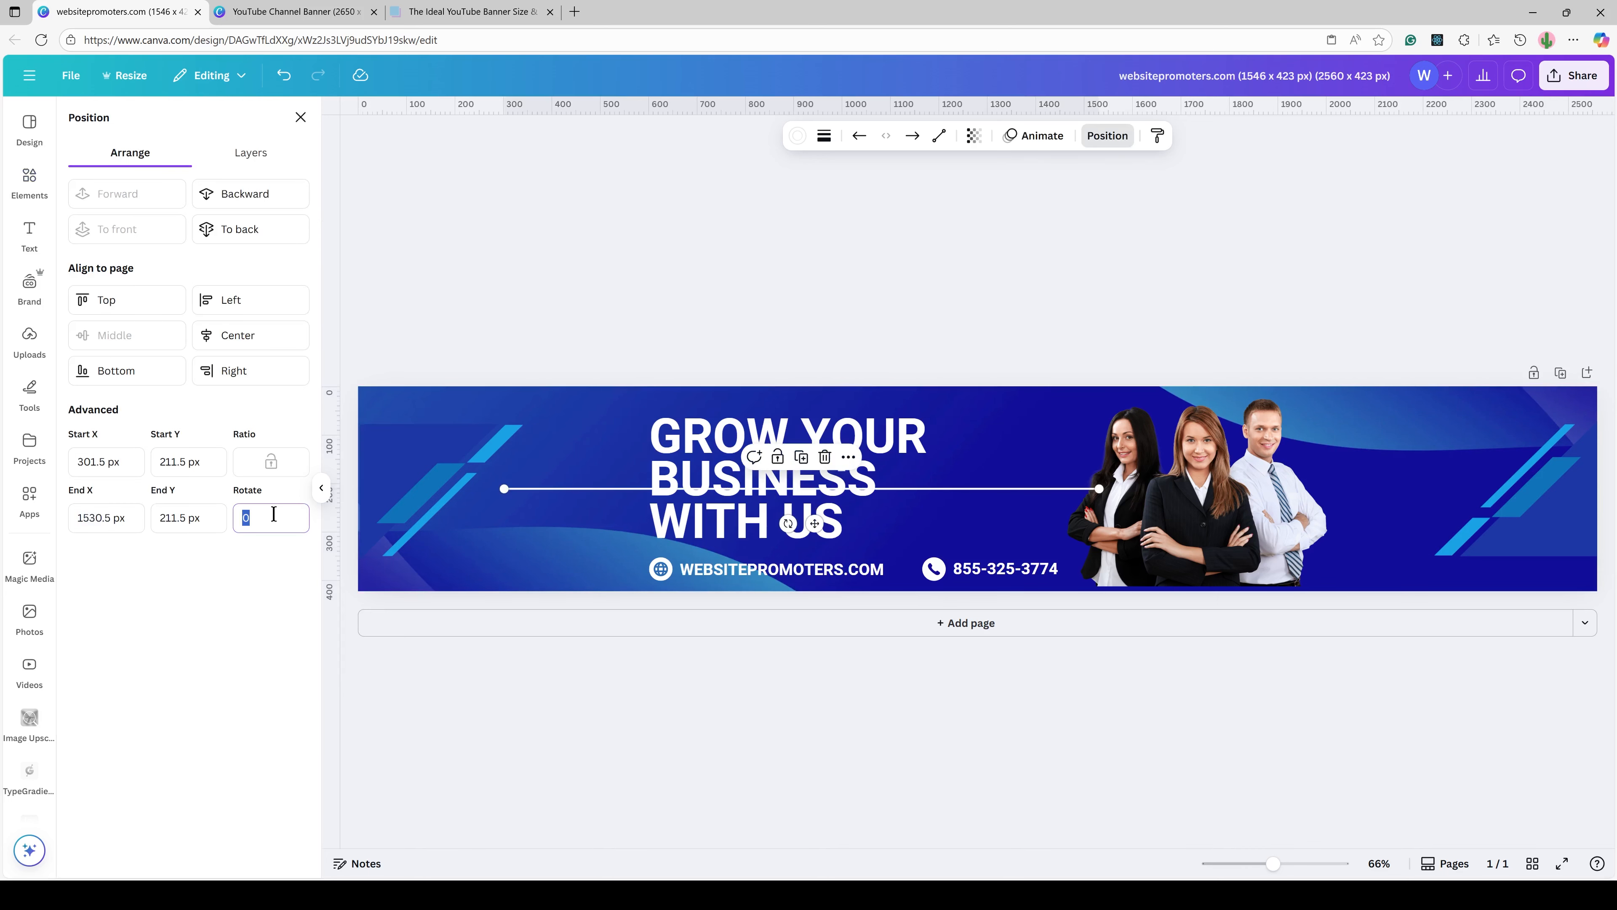
text(90)
key(Return)
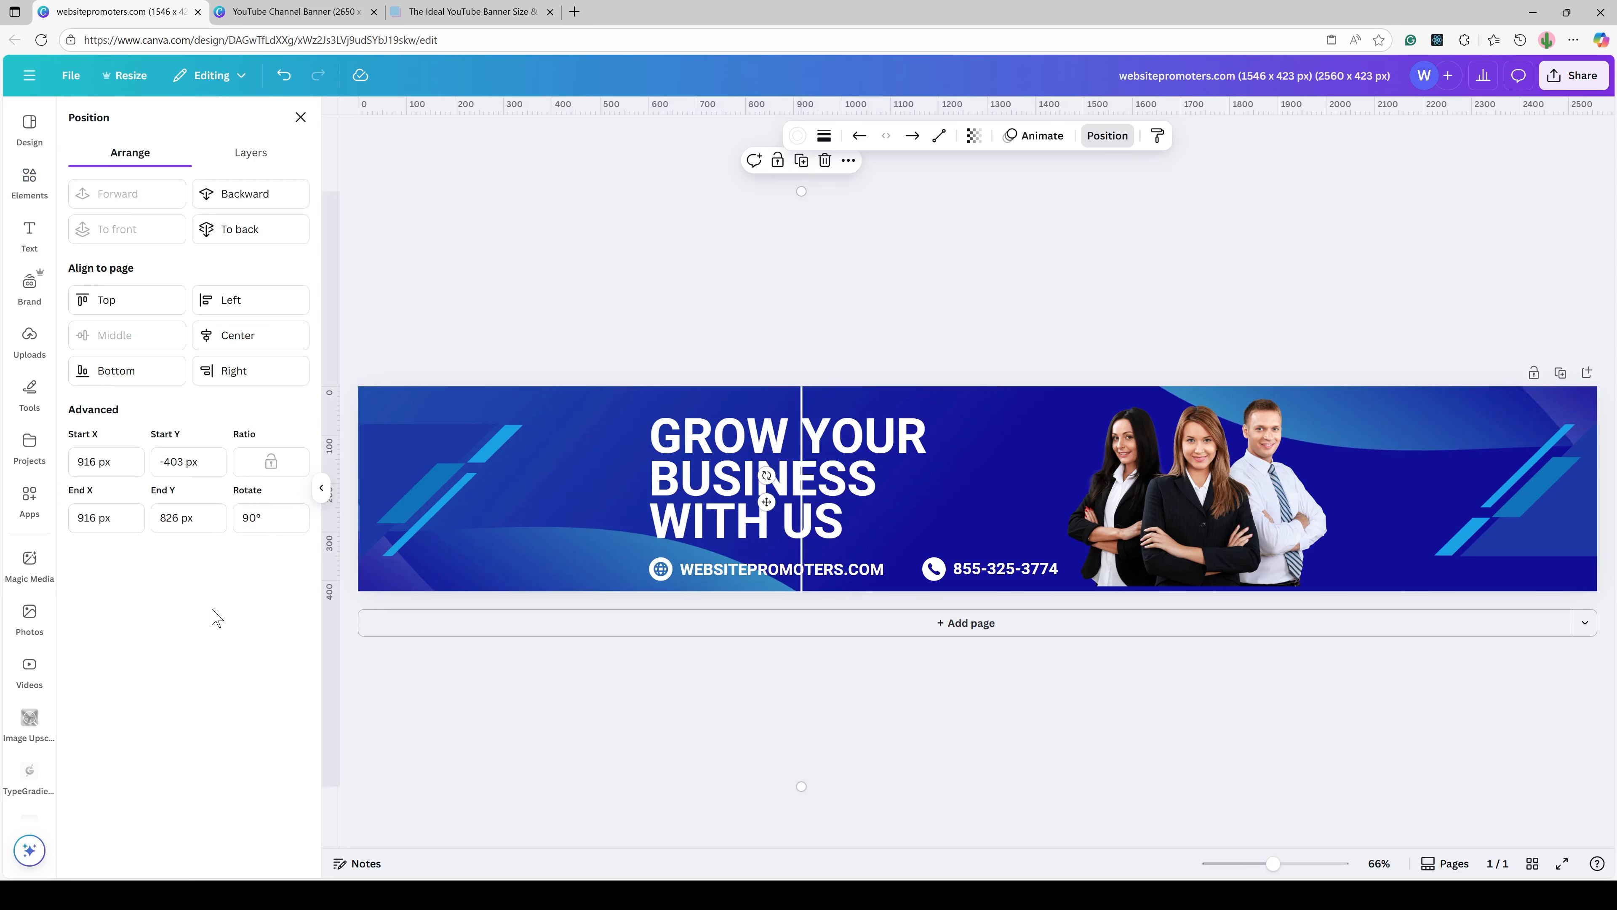
Set the line's start X and end X to 552 px and change its stroke color to black.
click(110, 465)
text(552)
click(97, 518)
text(552)
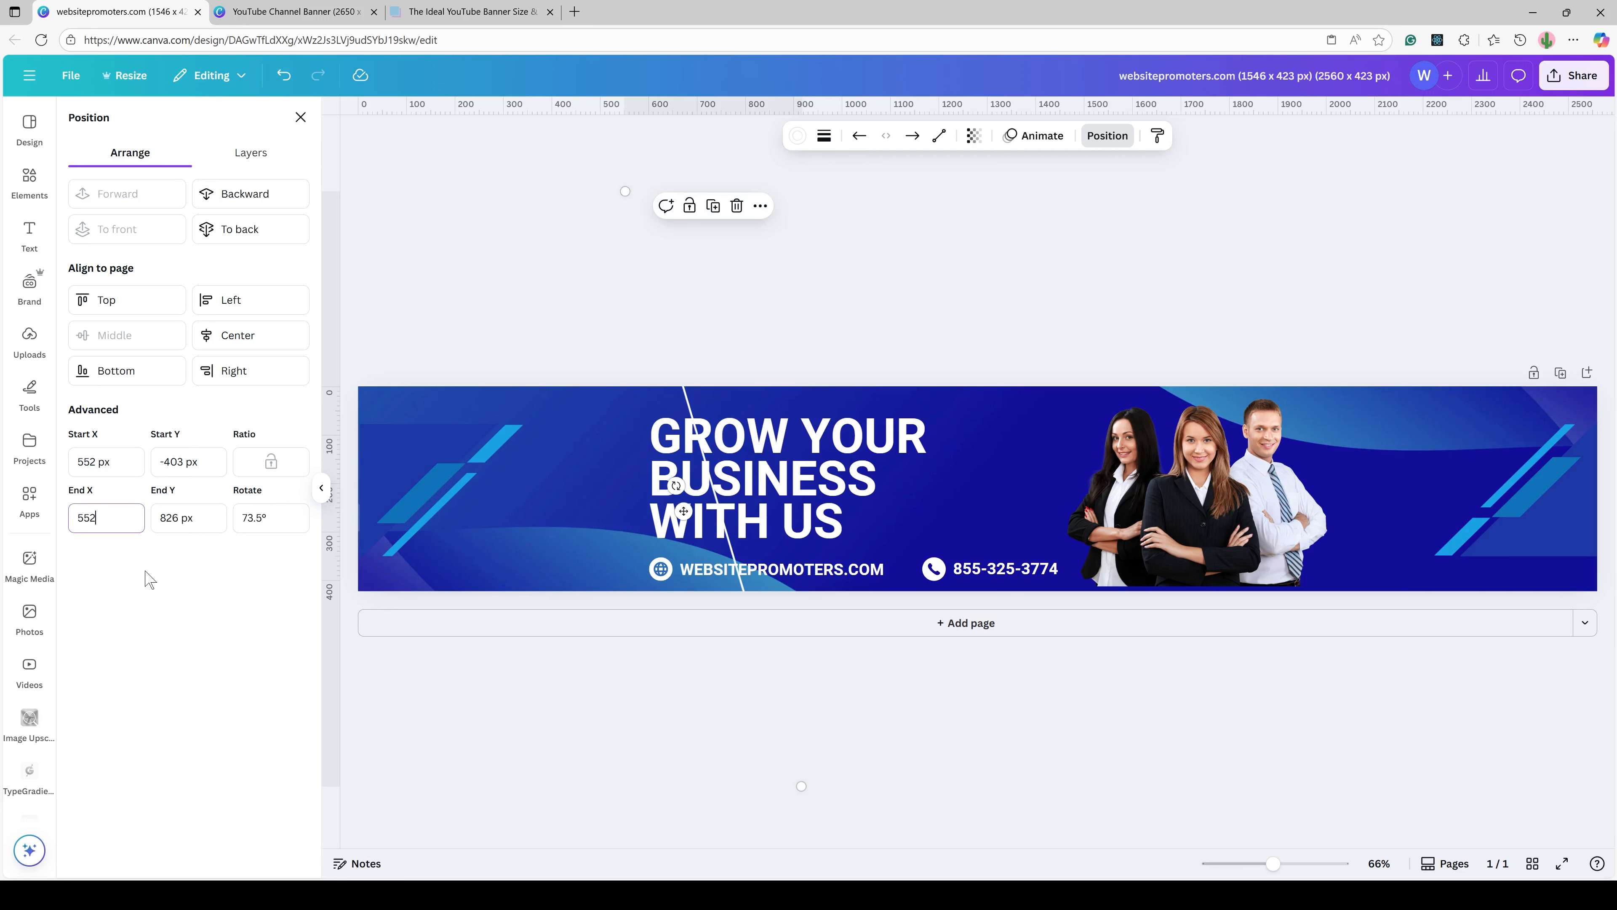
key(Return)
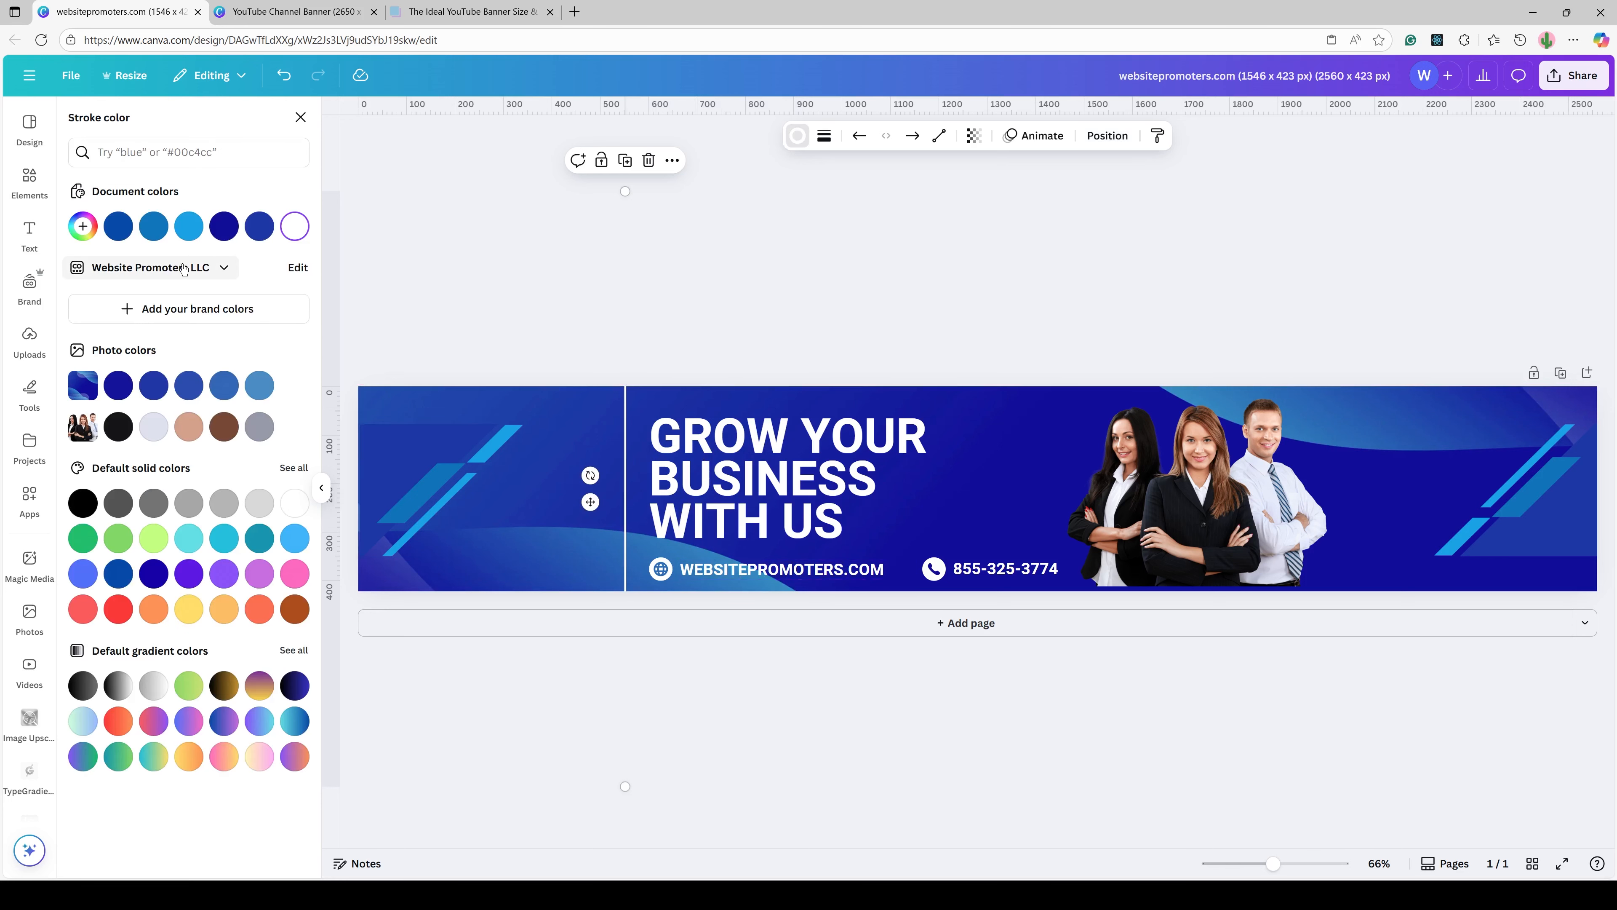
click(119, 426)
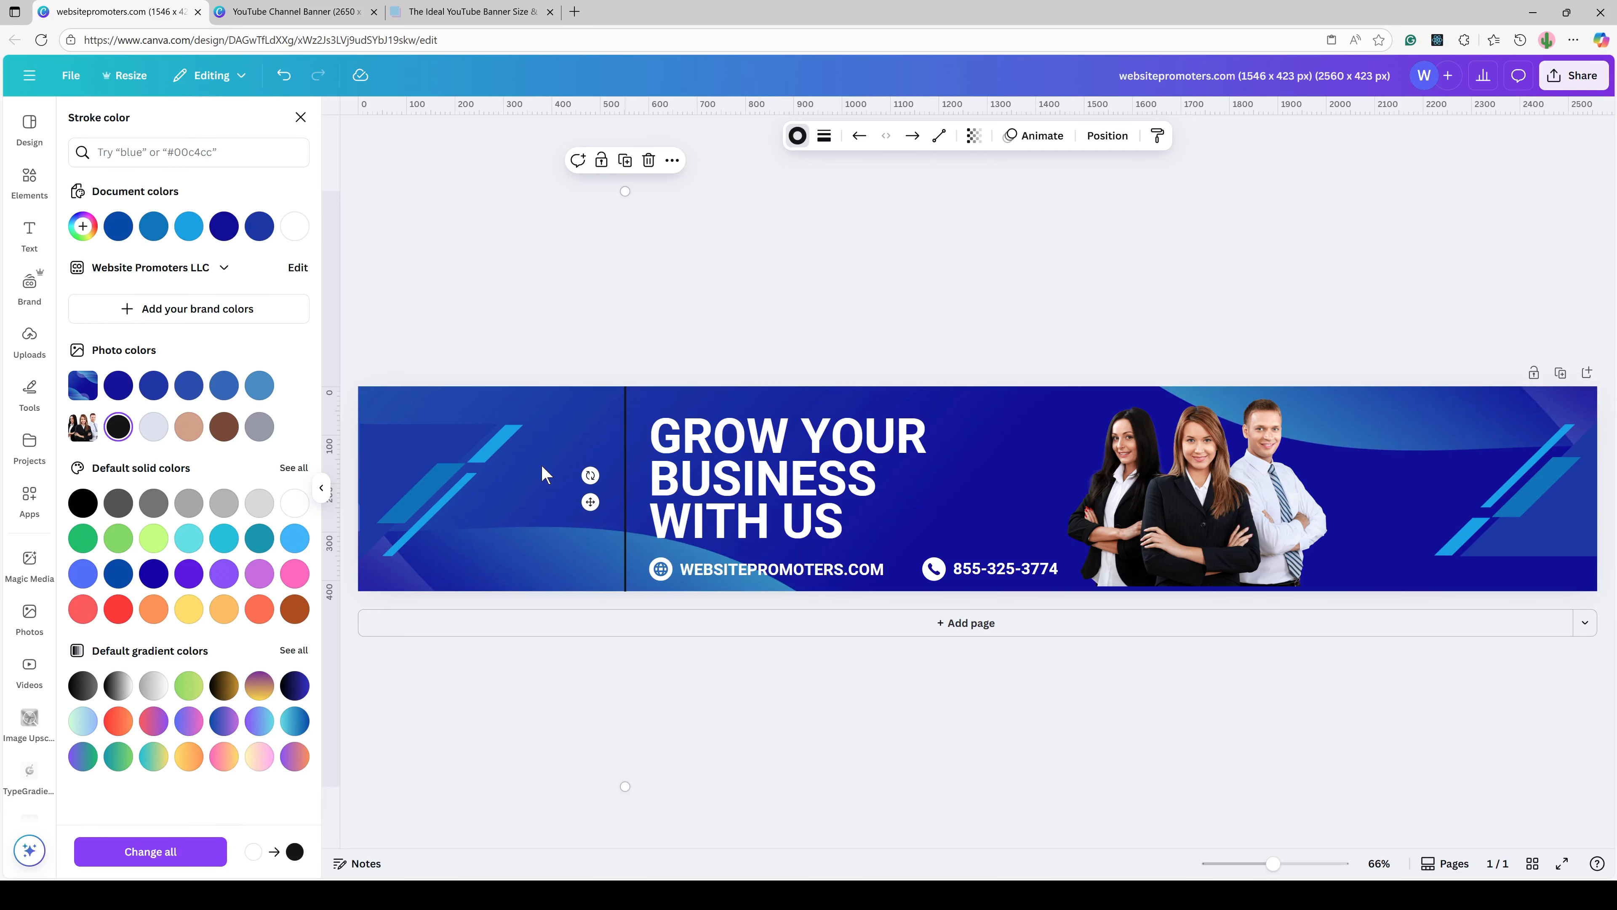
click(91, 502)
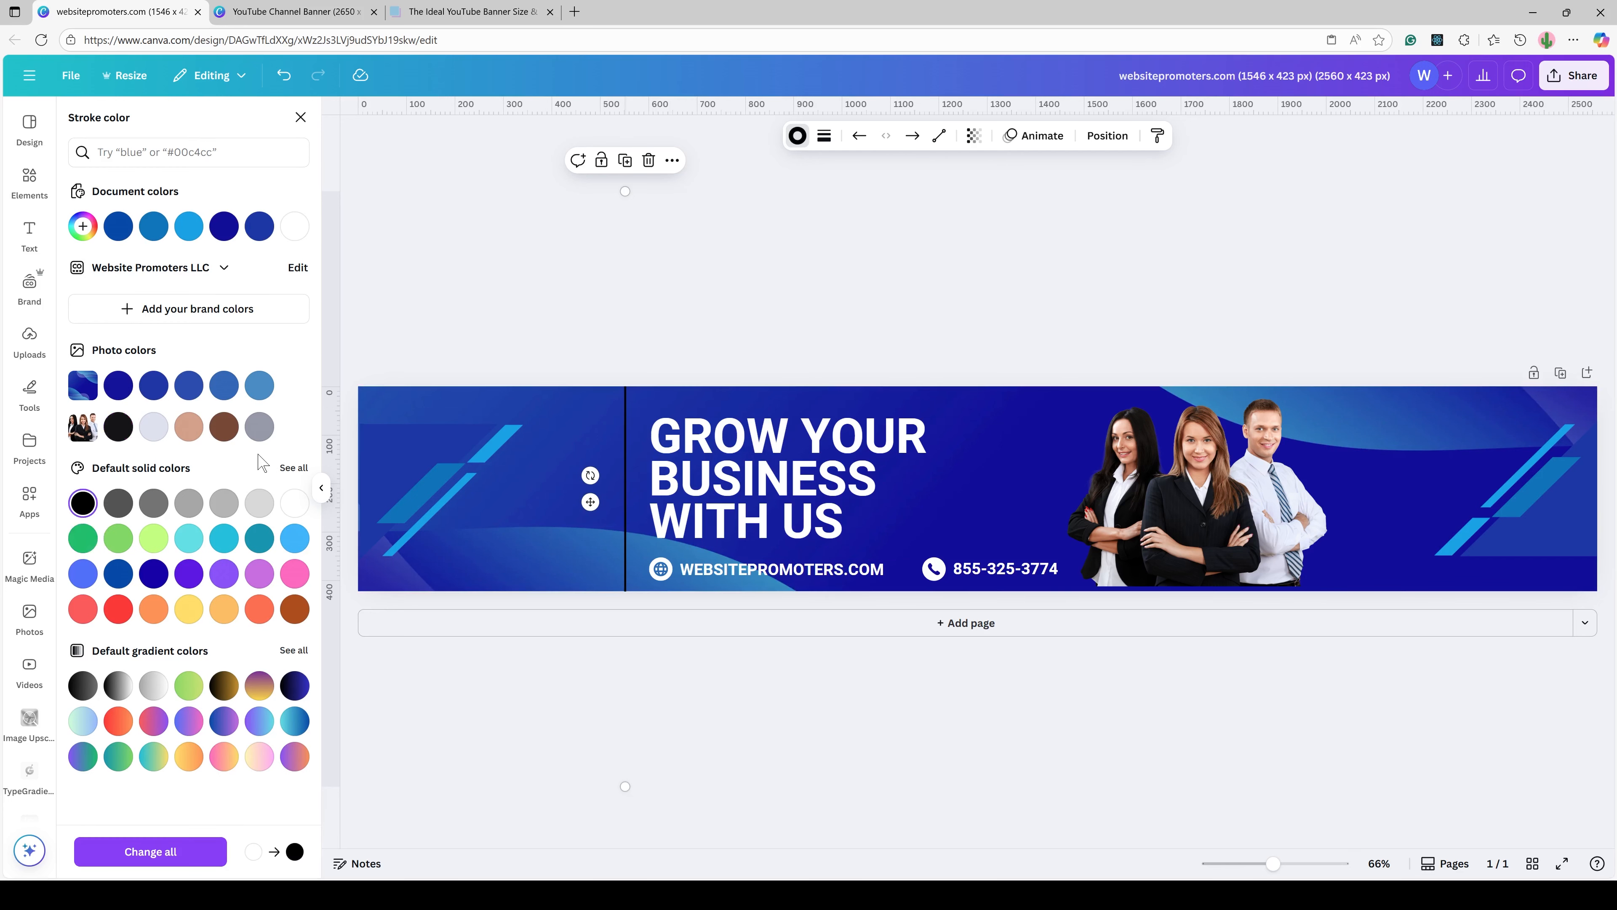
Duplicate the black vertical line and place the copy beyond the team photo, at about X 2038 px.
right_click(628, 409)
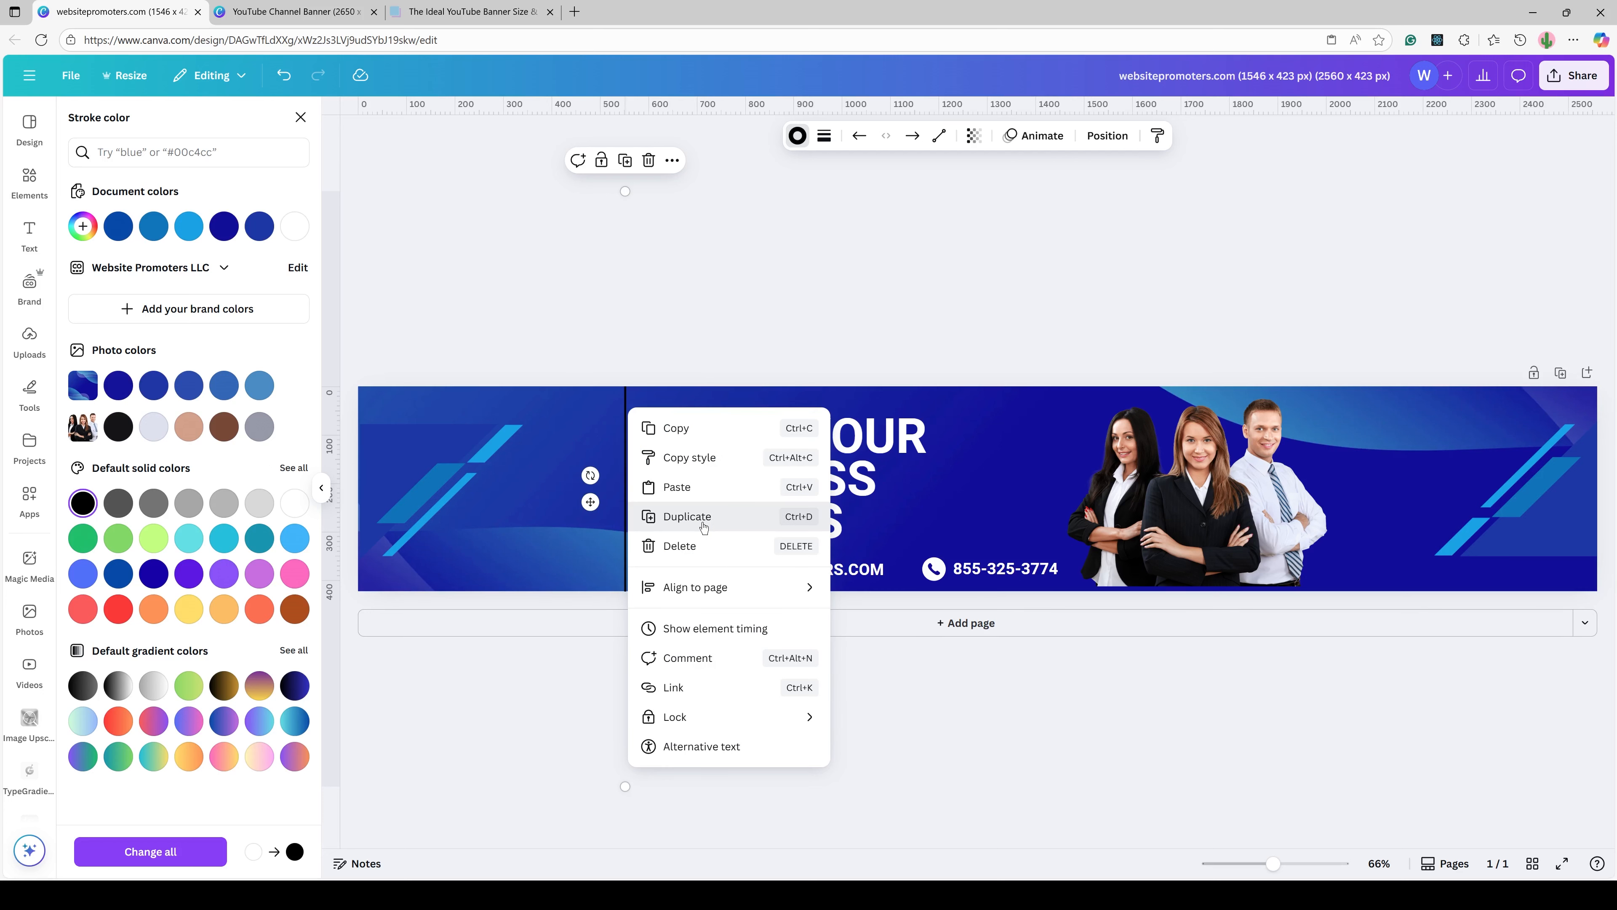
click(703, 518)
drag(635, 414, 1346, 421)
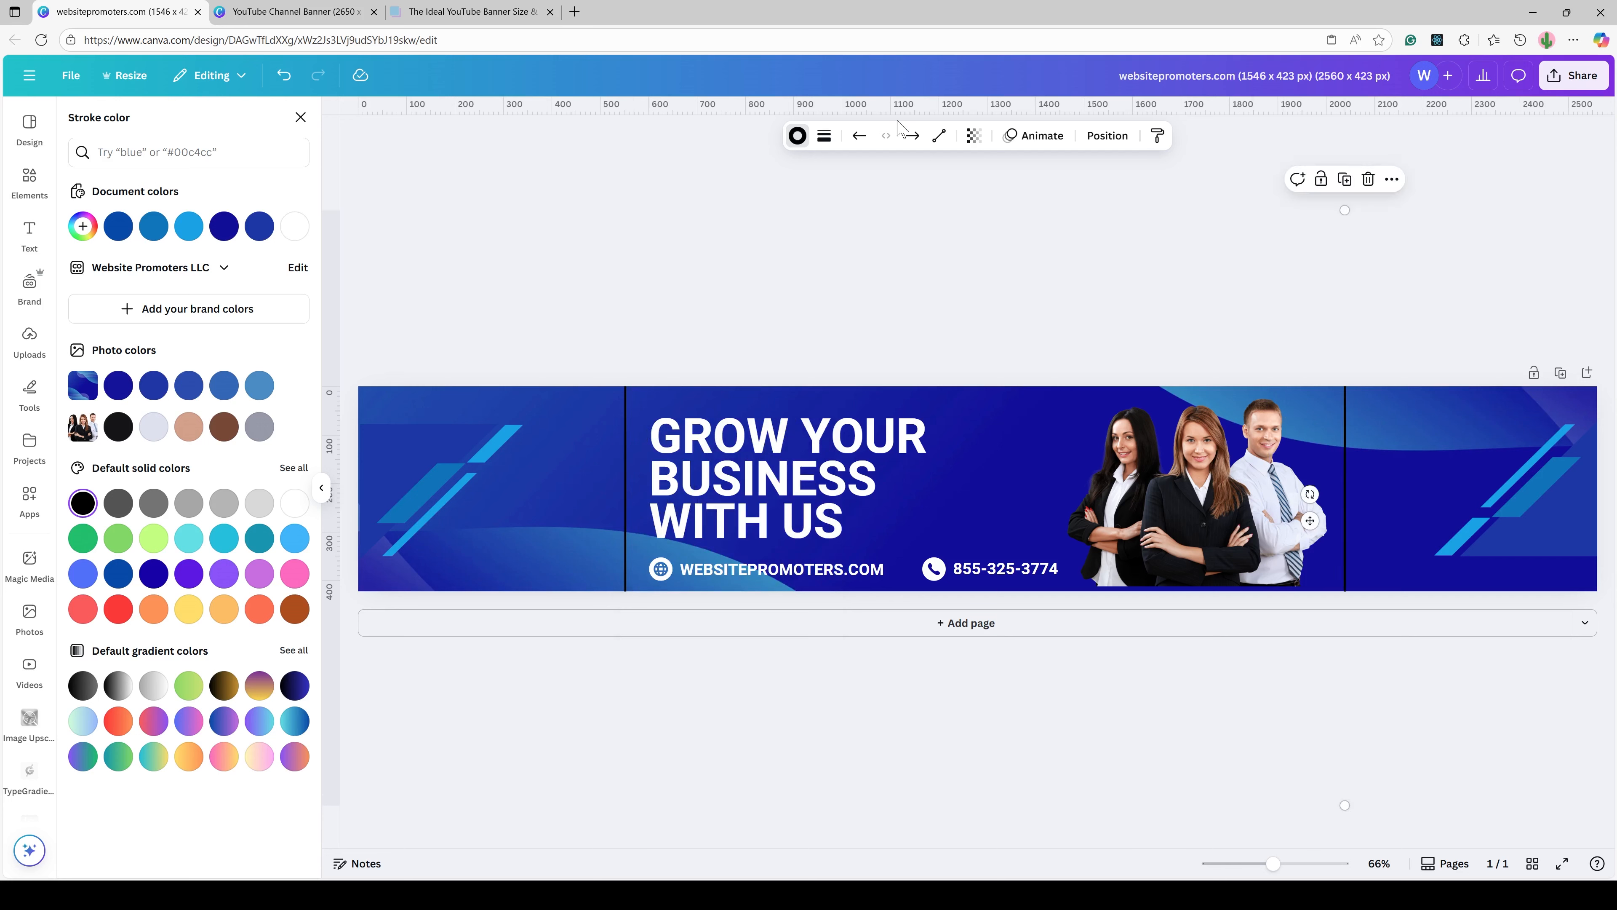
Set the duplicated line's start X and end X to 2098 px.
click(1108, 135)
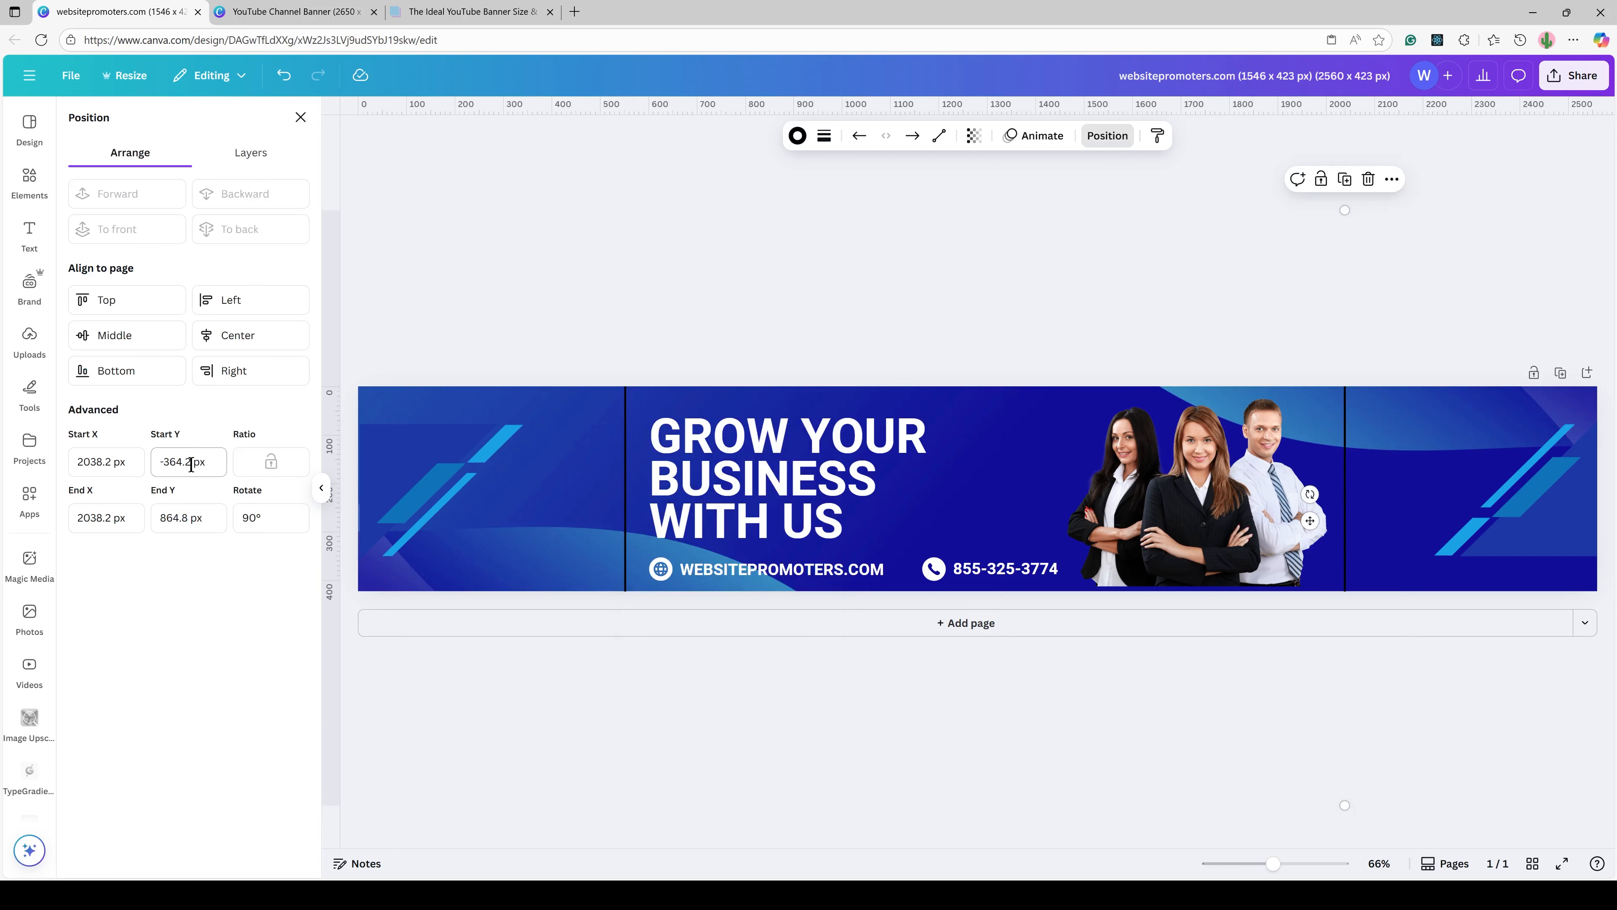
click(93, 463)
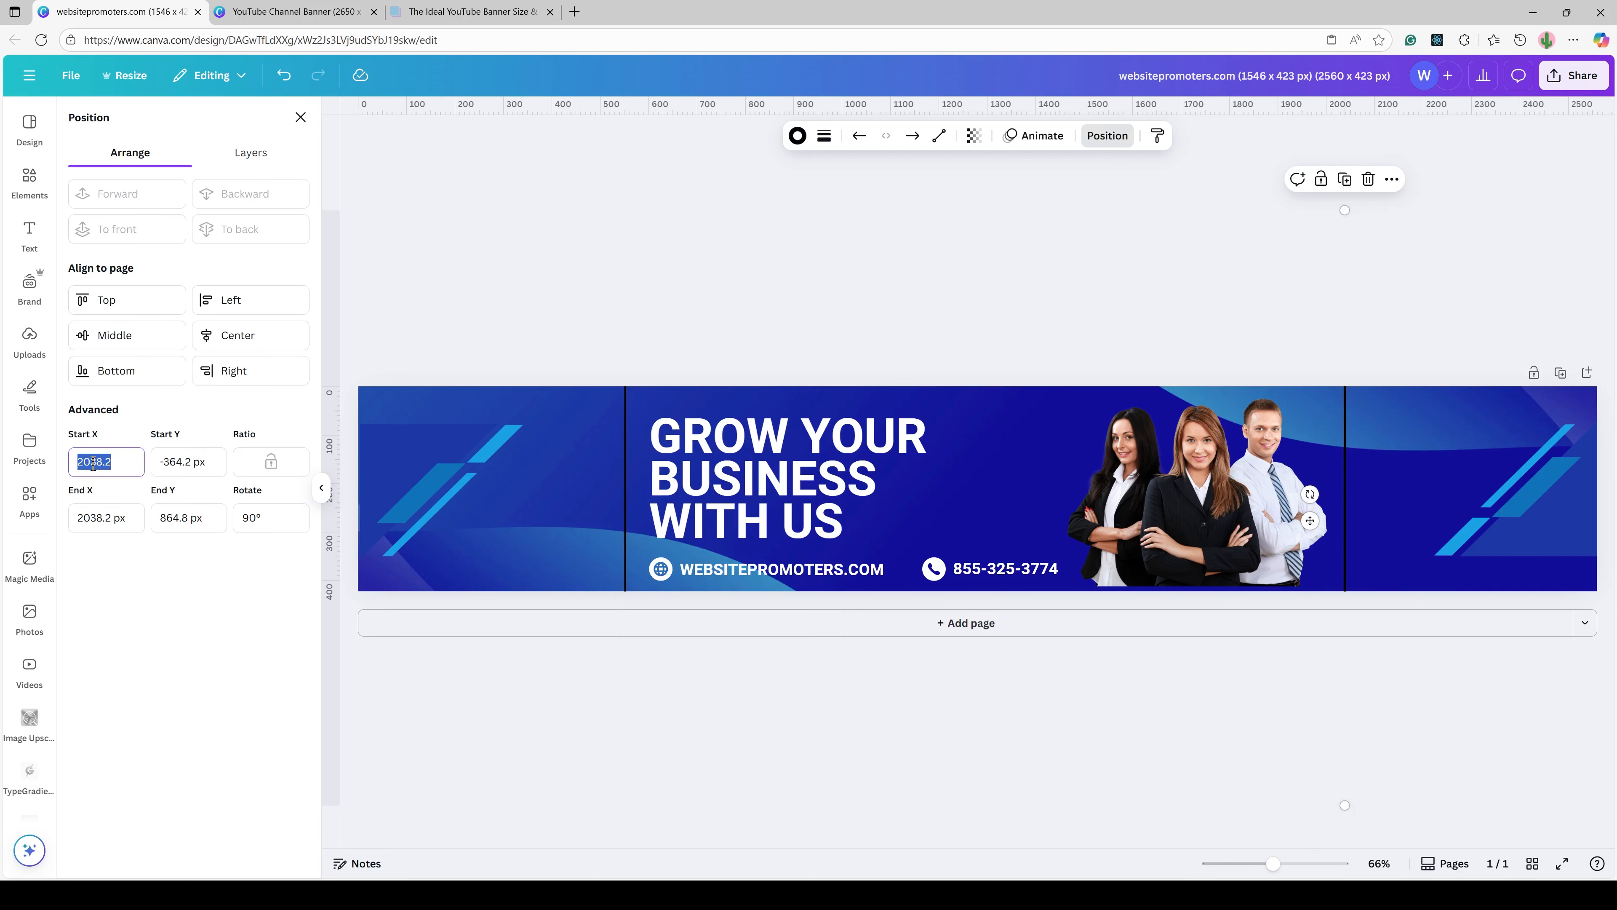
text(209)
text(8)
key(Return)
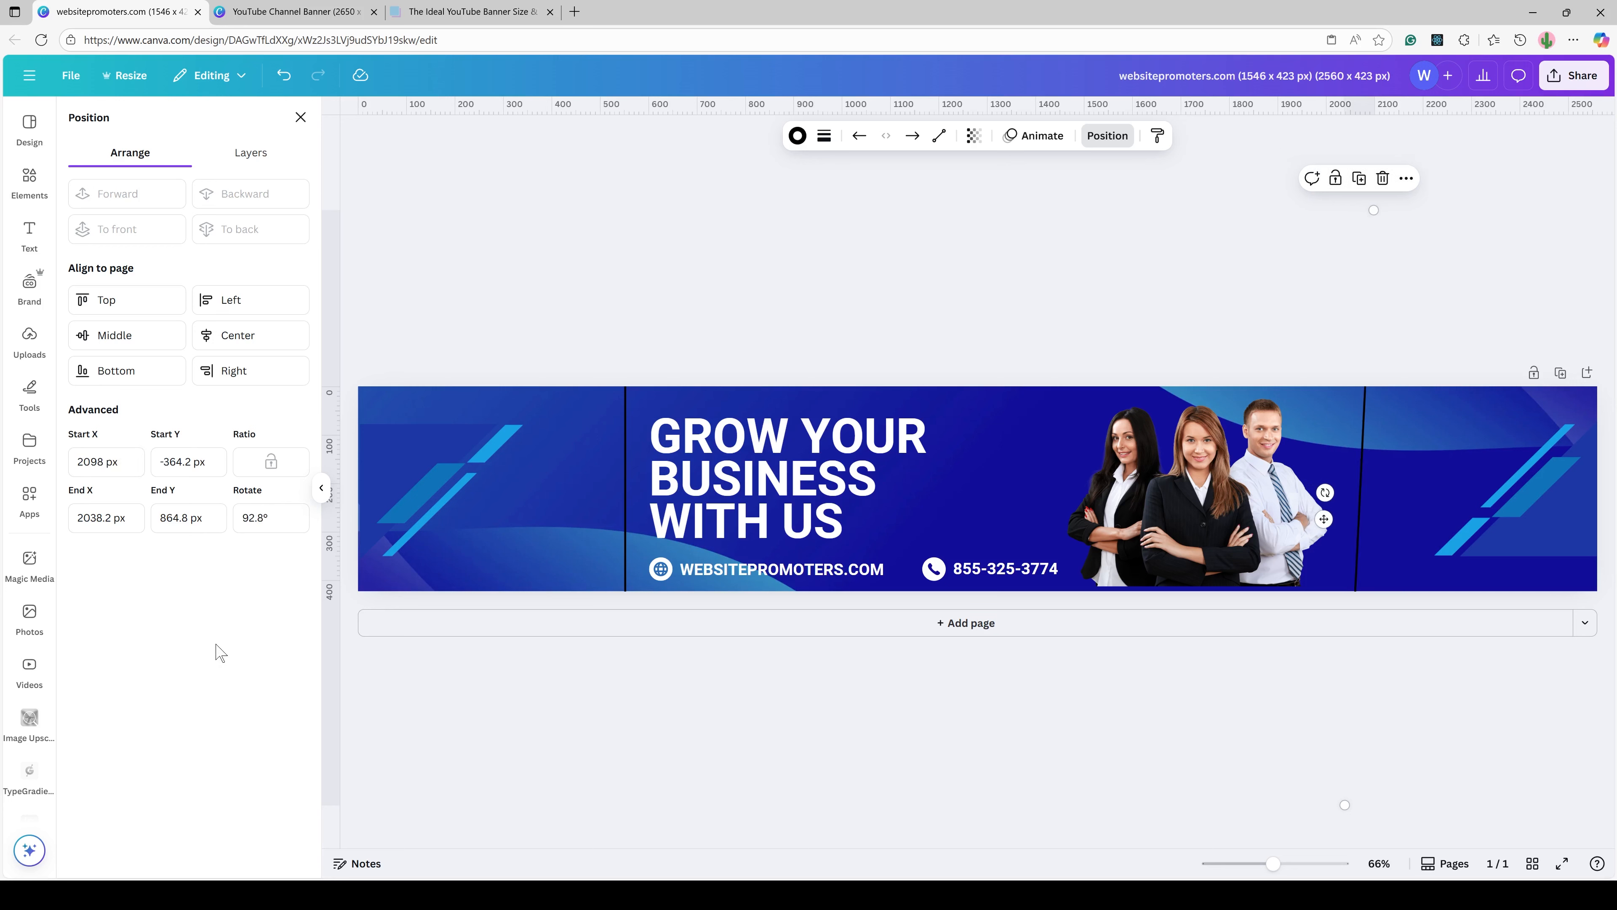
click(254, 518)
click(120, 507)
text(2098)
key(Return)
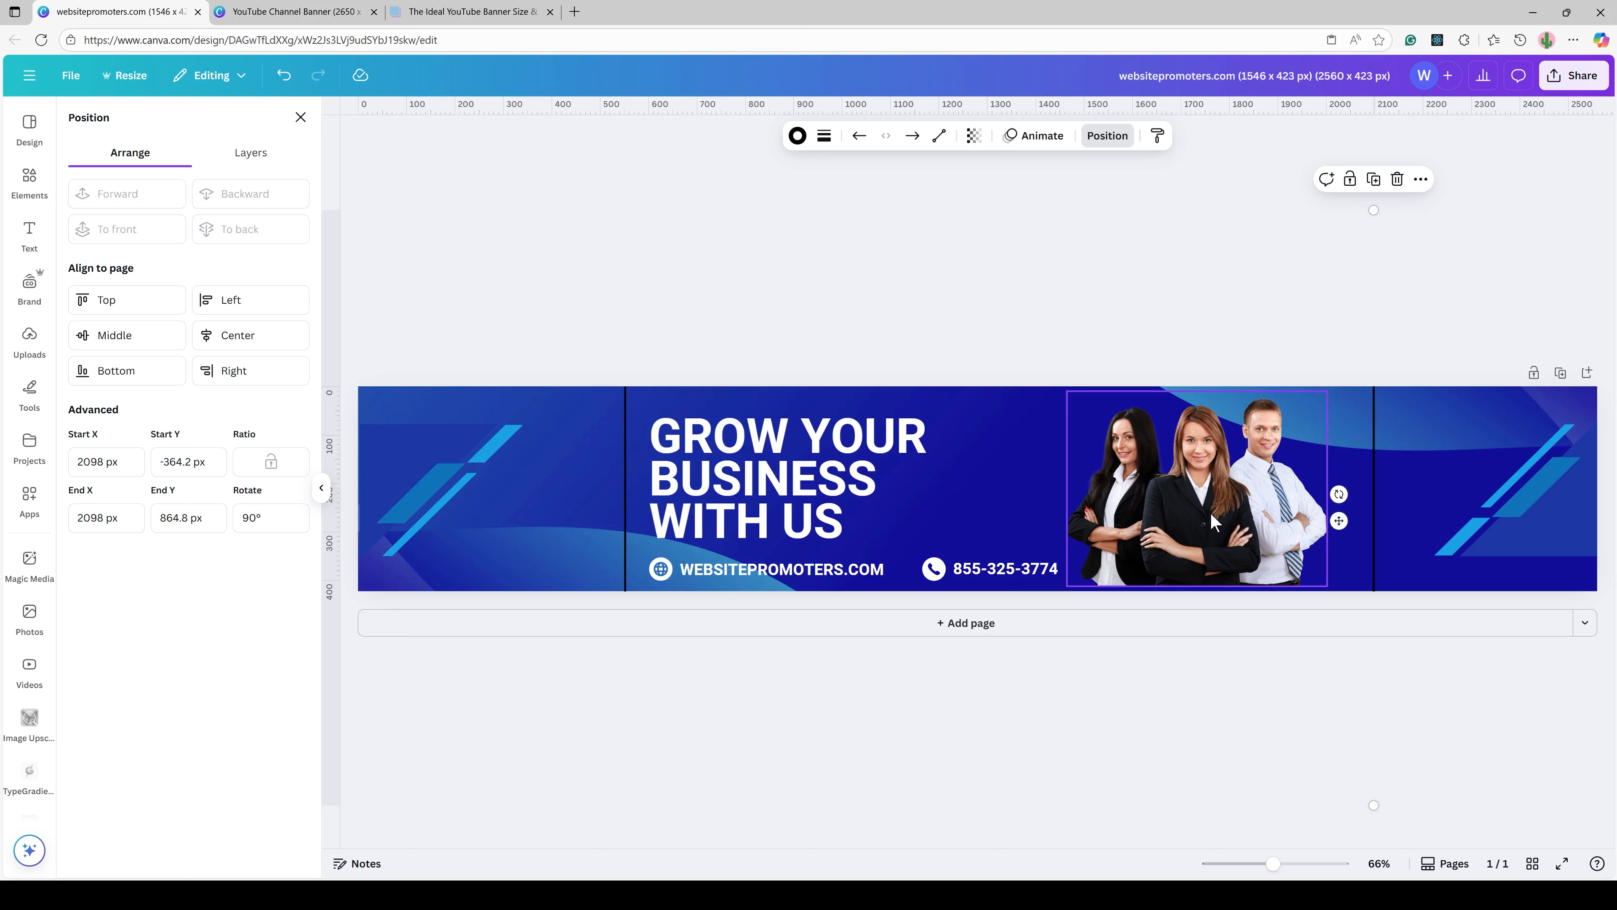
Delete both black vertical guide lines from the banner.
click(624, 433)
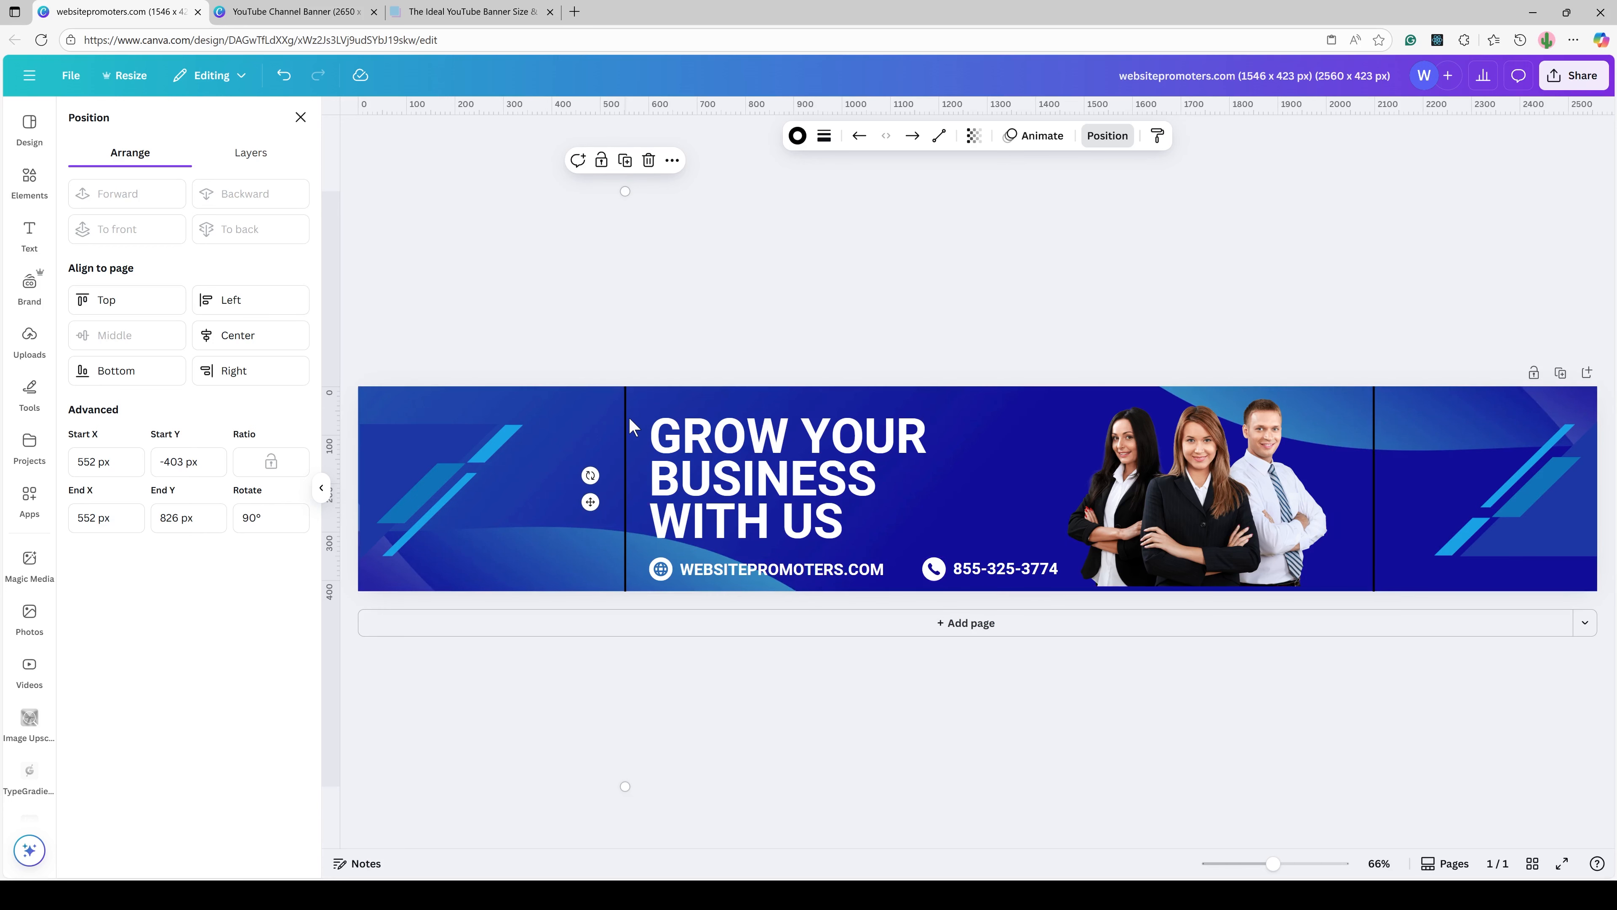
click(648, 160)
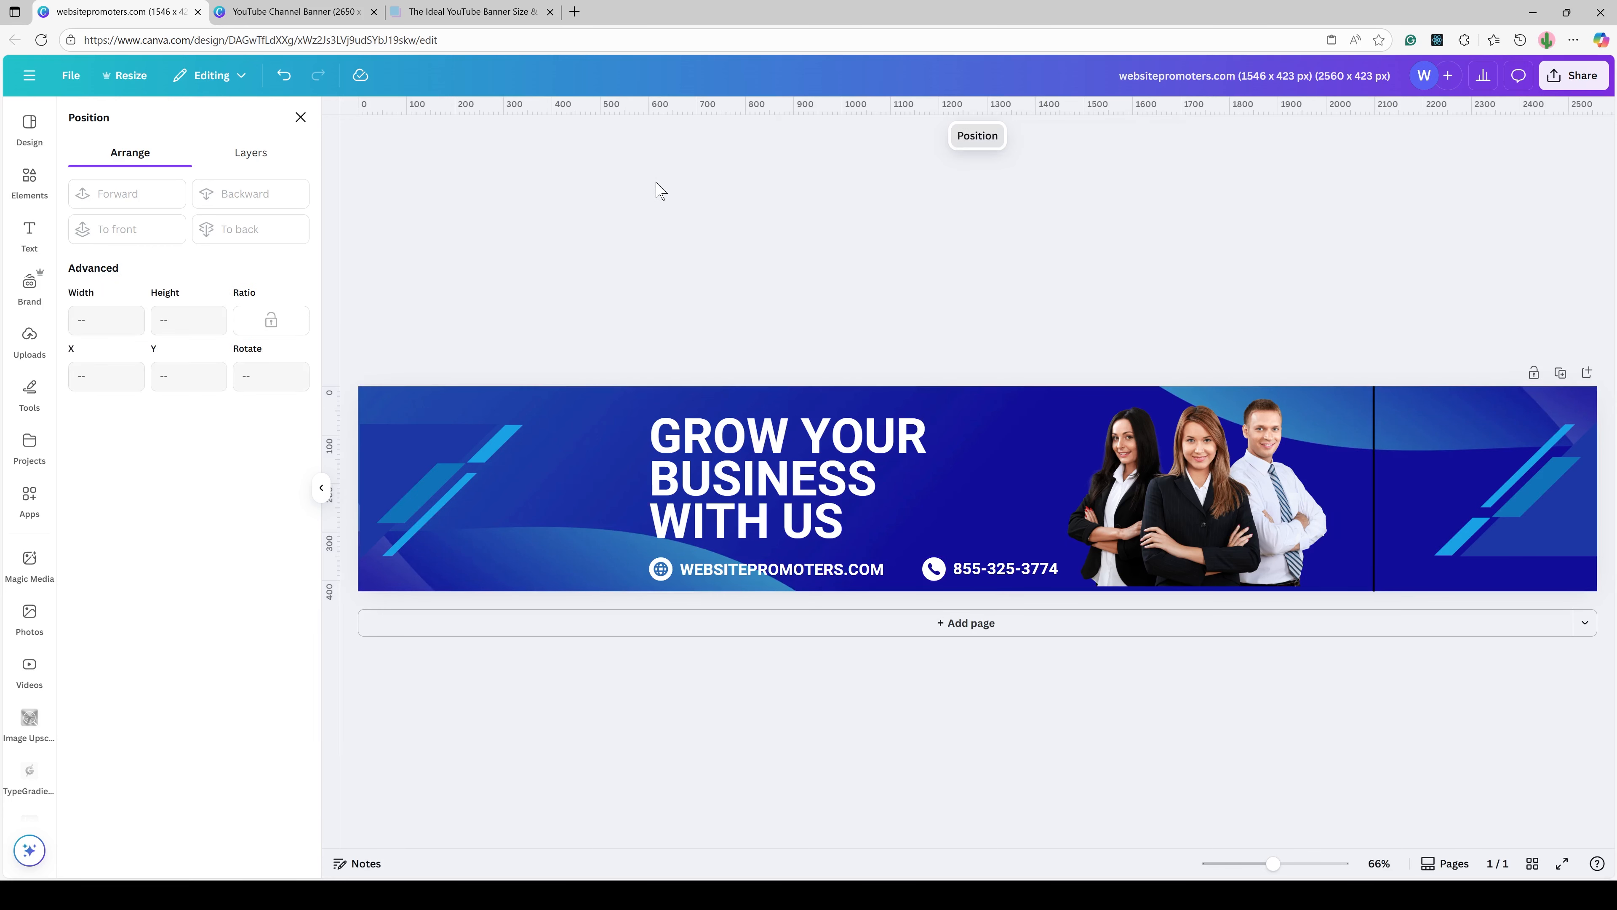
click(1375, 445)
click(1396, 179)
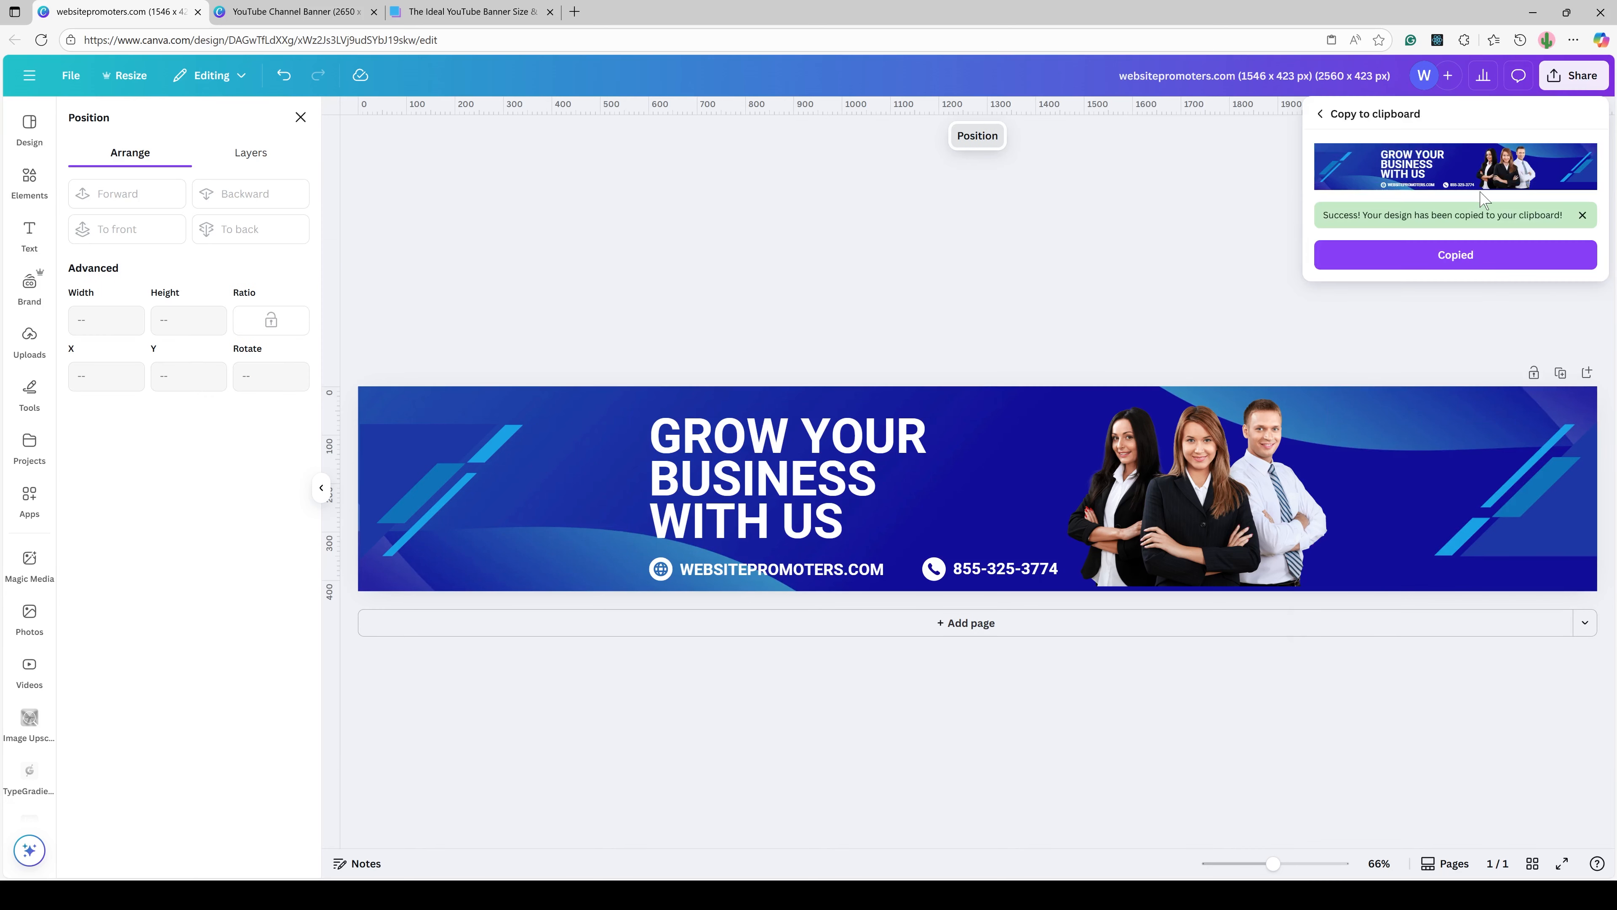
Create a resized 2560 x 423 px copy of the banner design and open that copy.
click(121, 76)
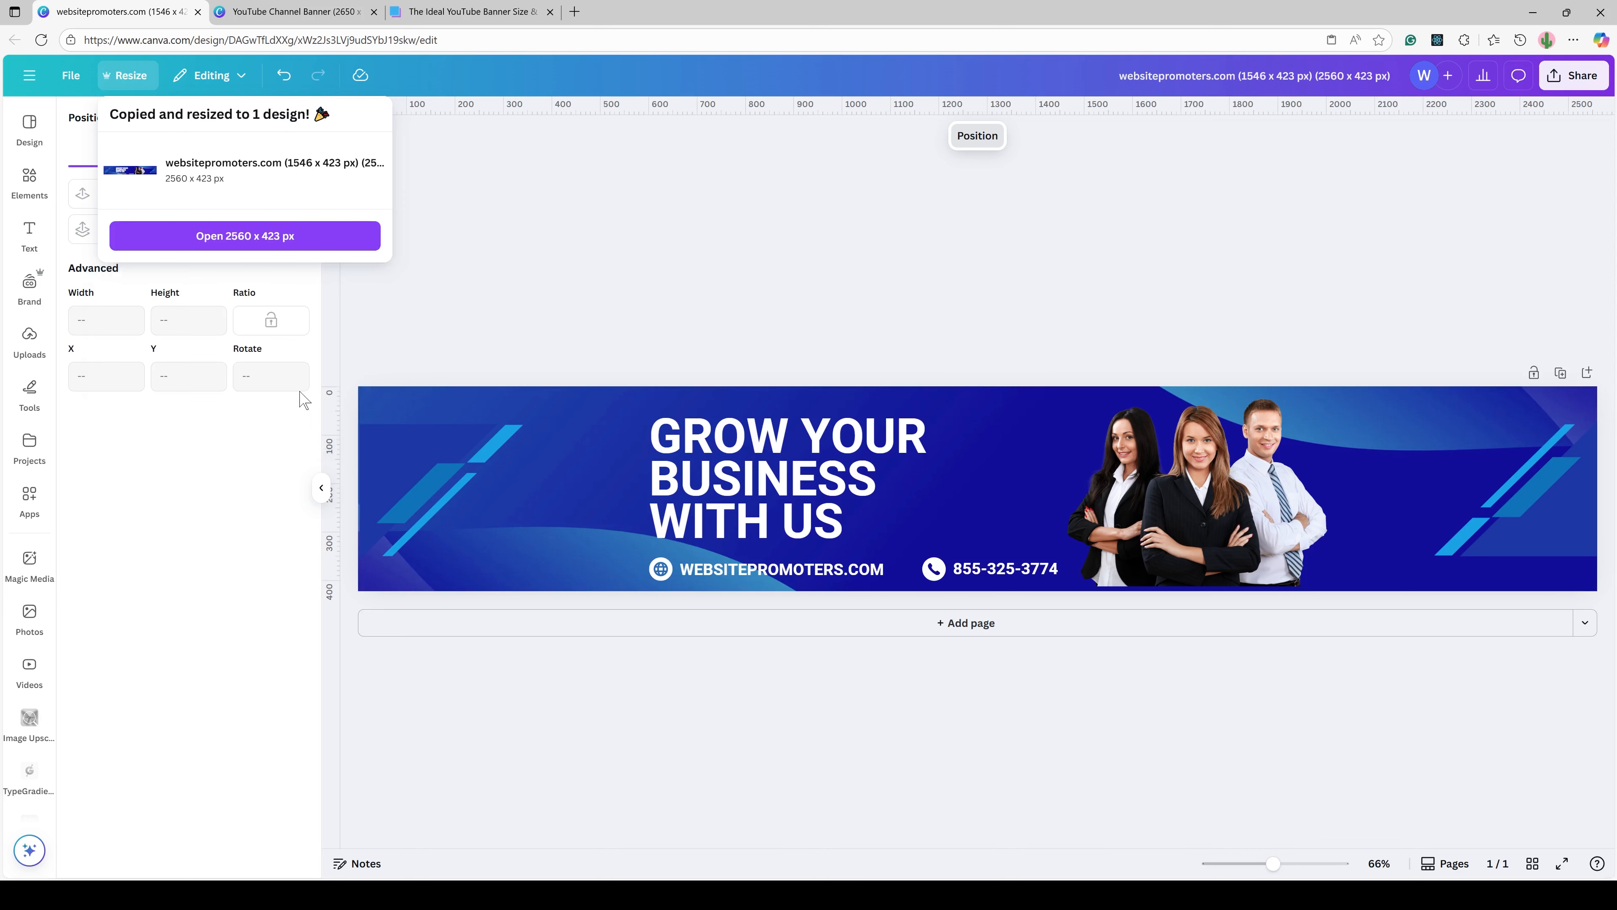
click(328, 241)
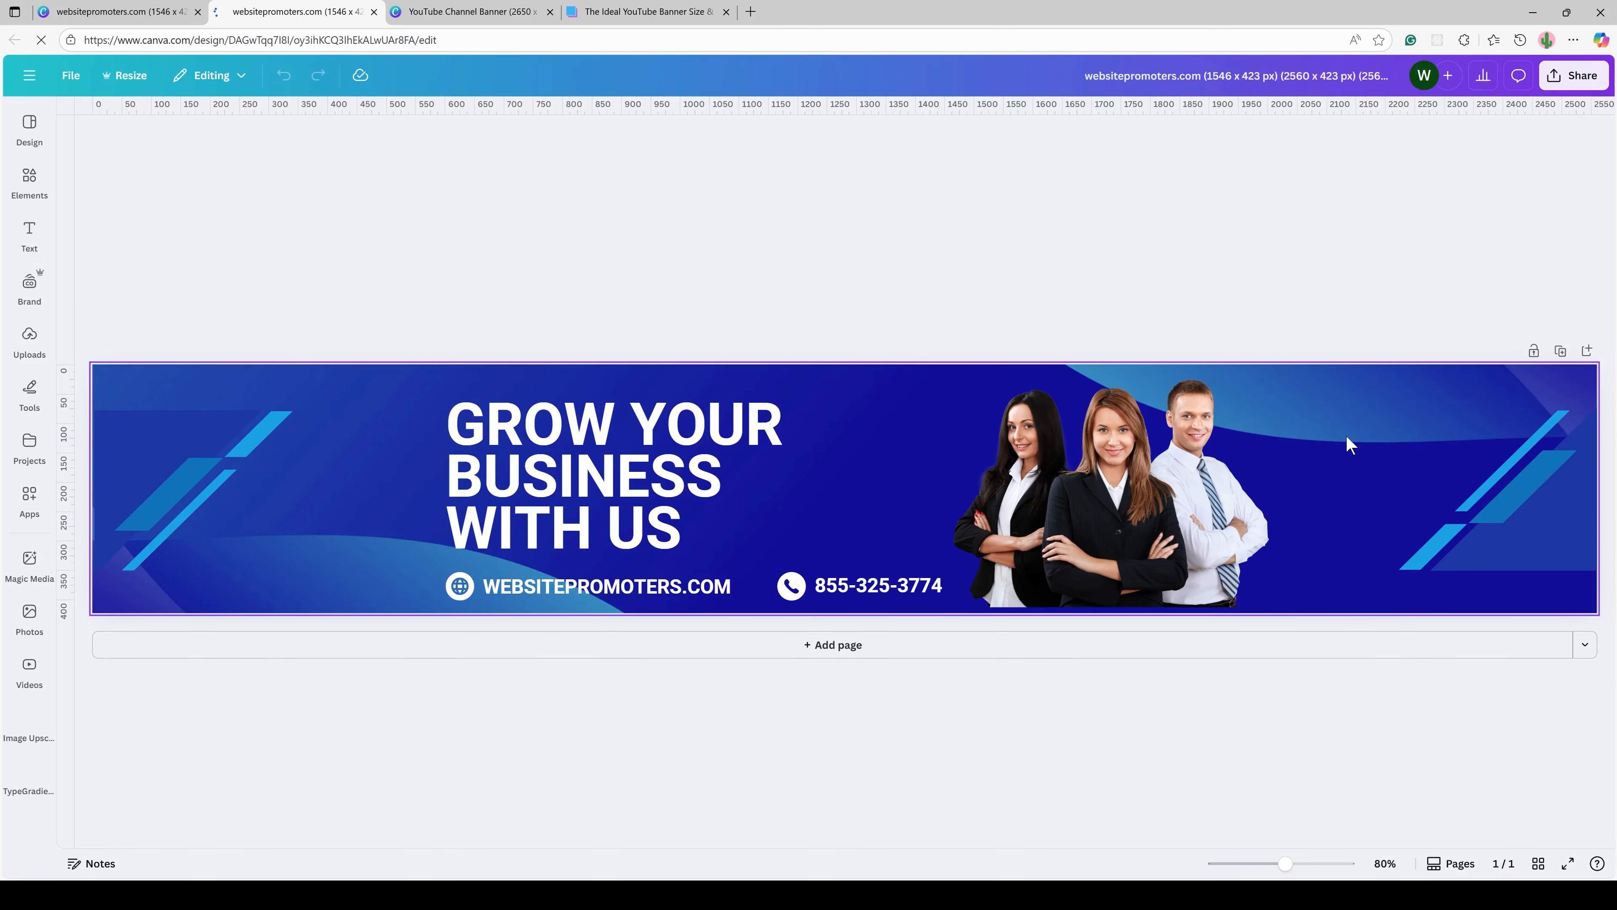
Copy the resized 2560 x 423 px banner to the clipboard as an image.
click(1570, 81)
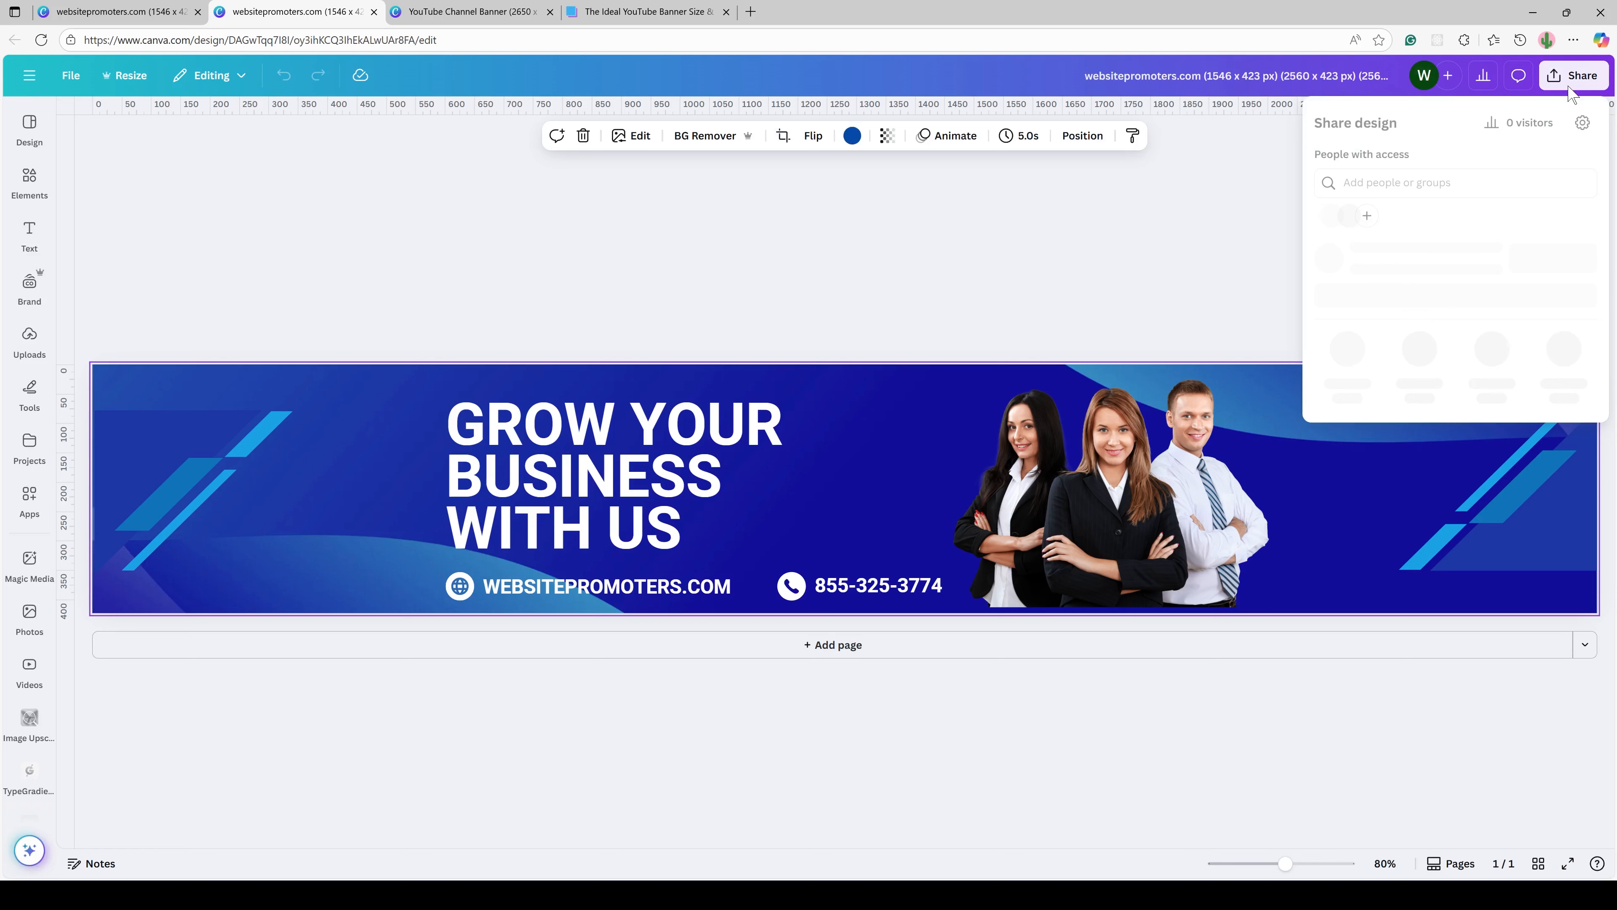
click(1427, 341)
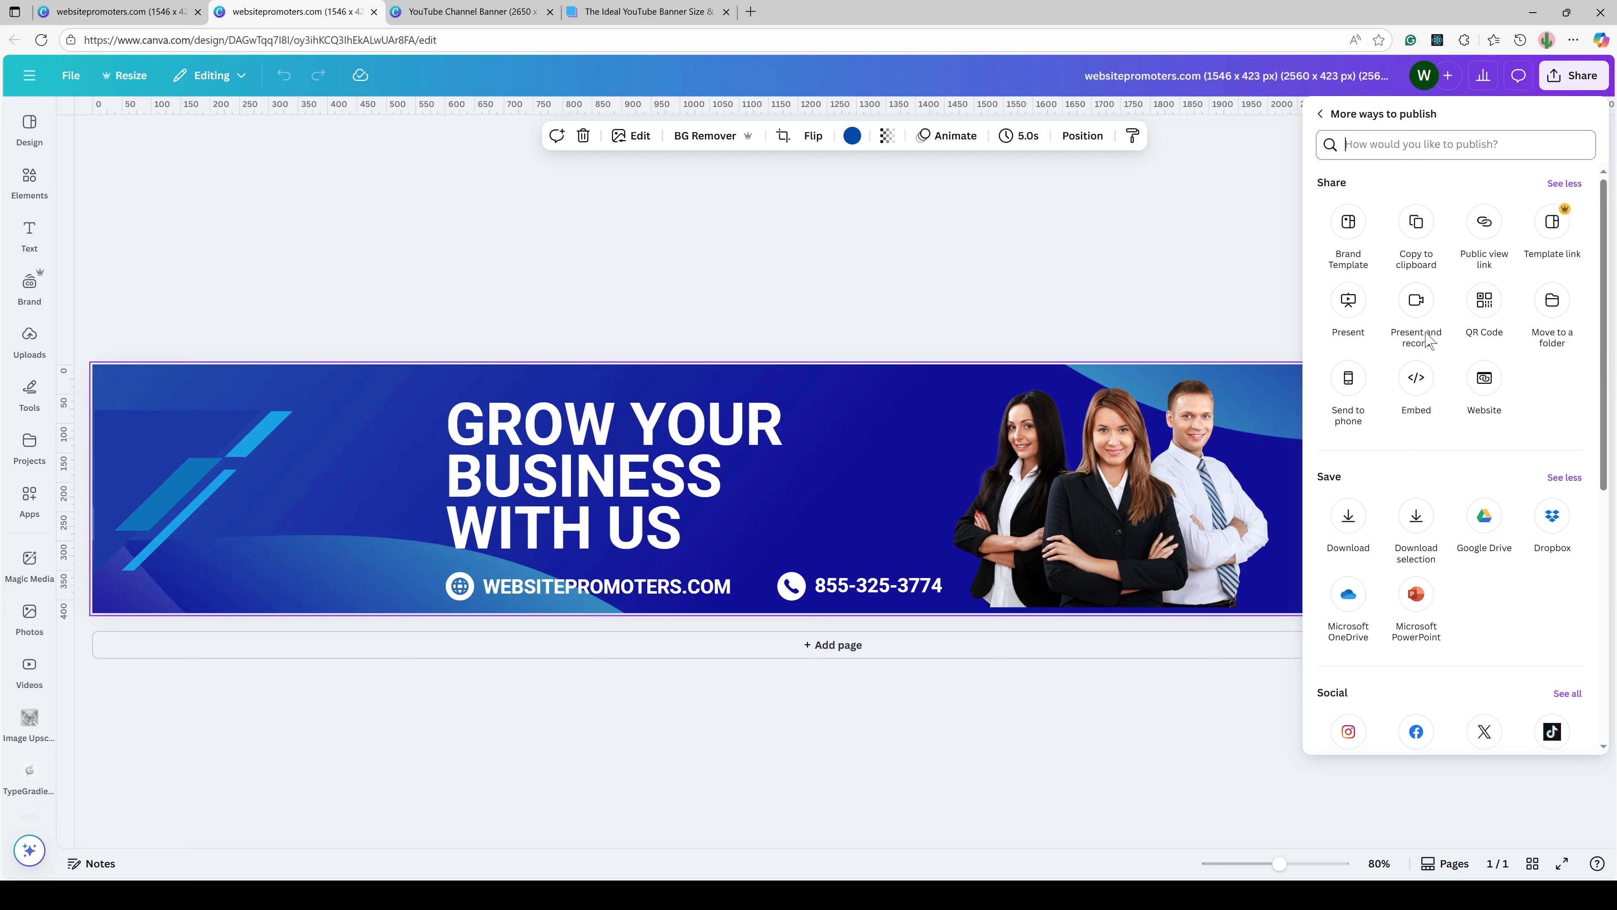
click(1417, 227)
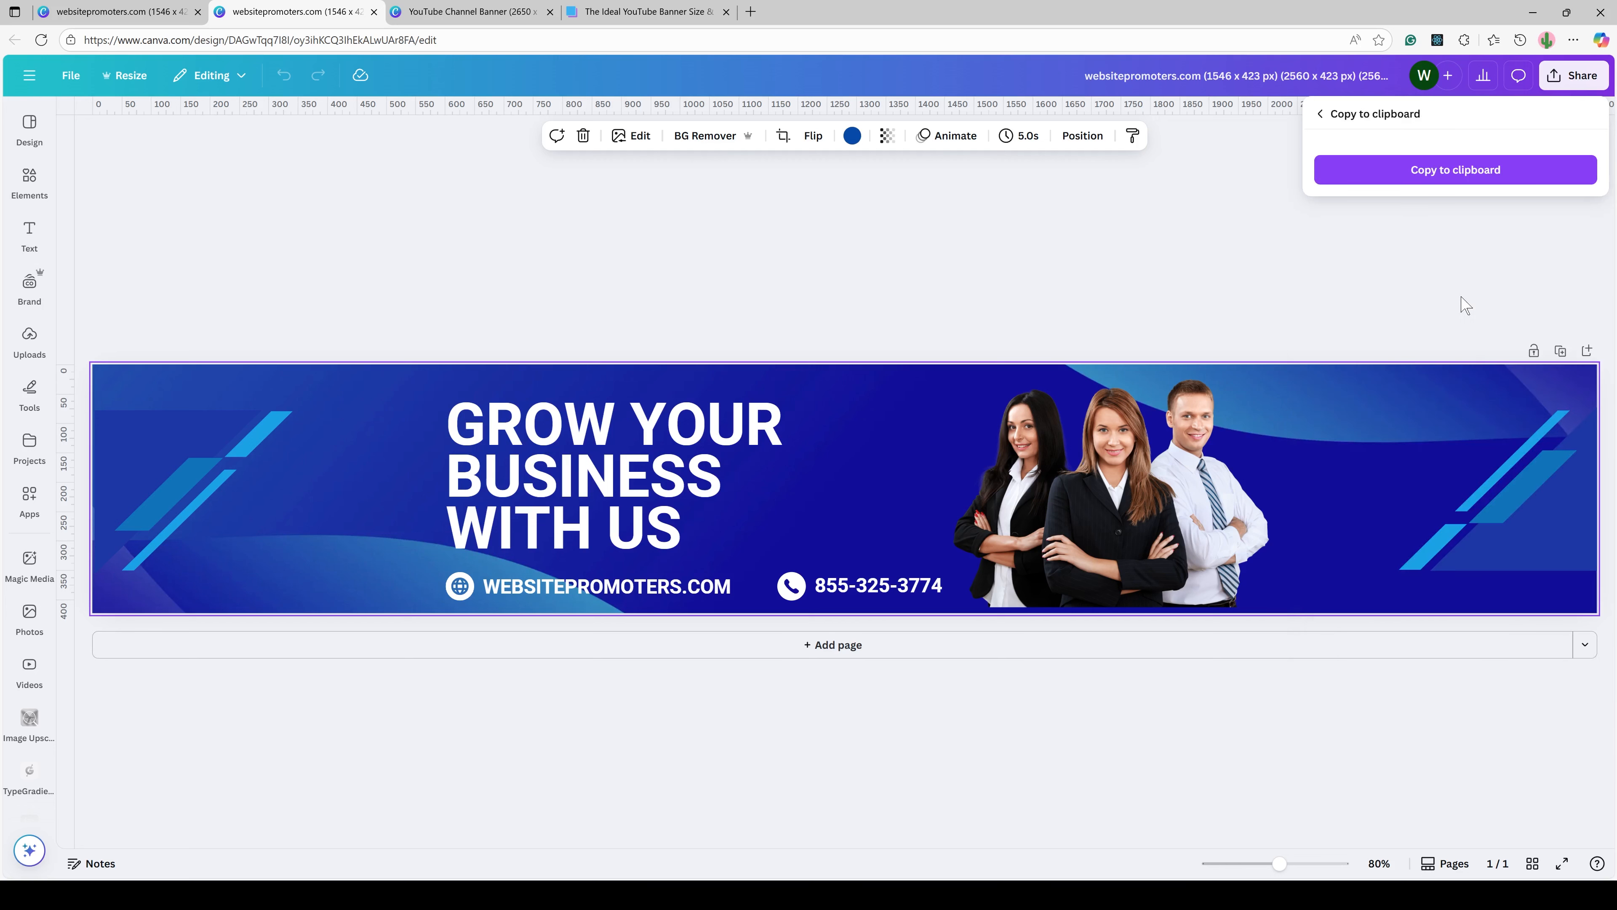
click(1409, 160)
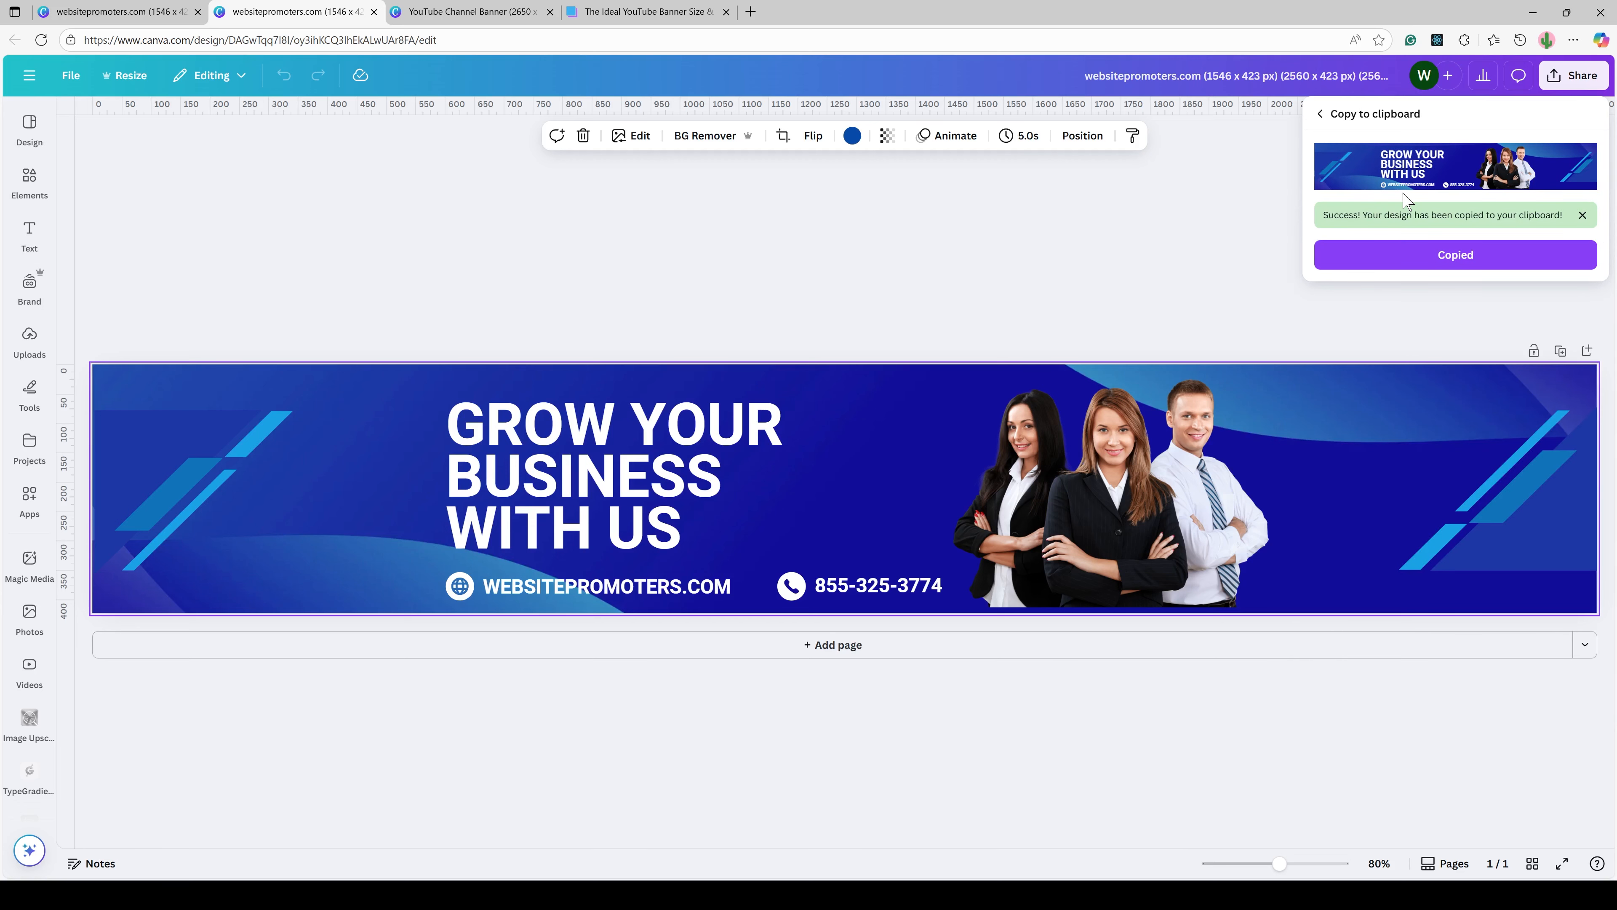
Paste the banner into the YouTube Channel Banner design and resize it to 423 px high and full page width at Y 508.5 px.
click(123, 7)
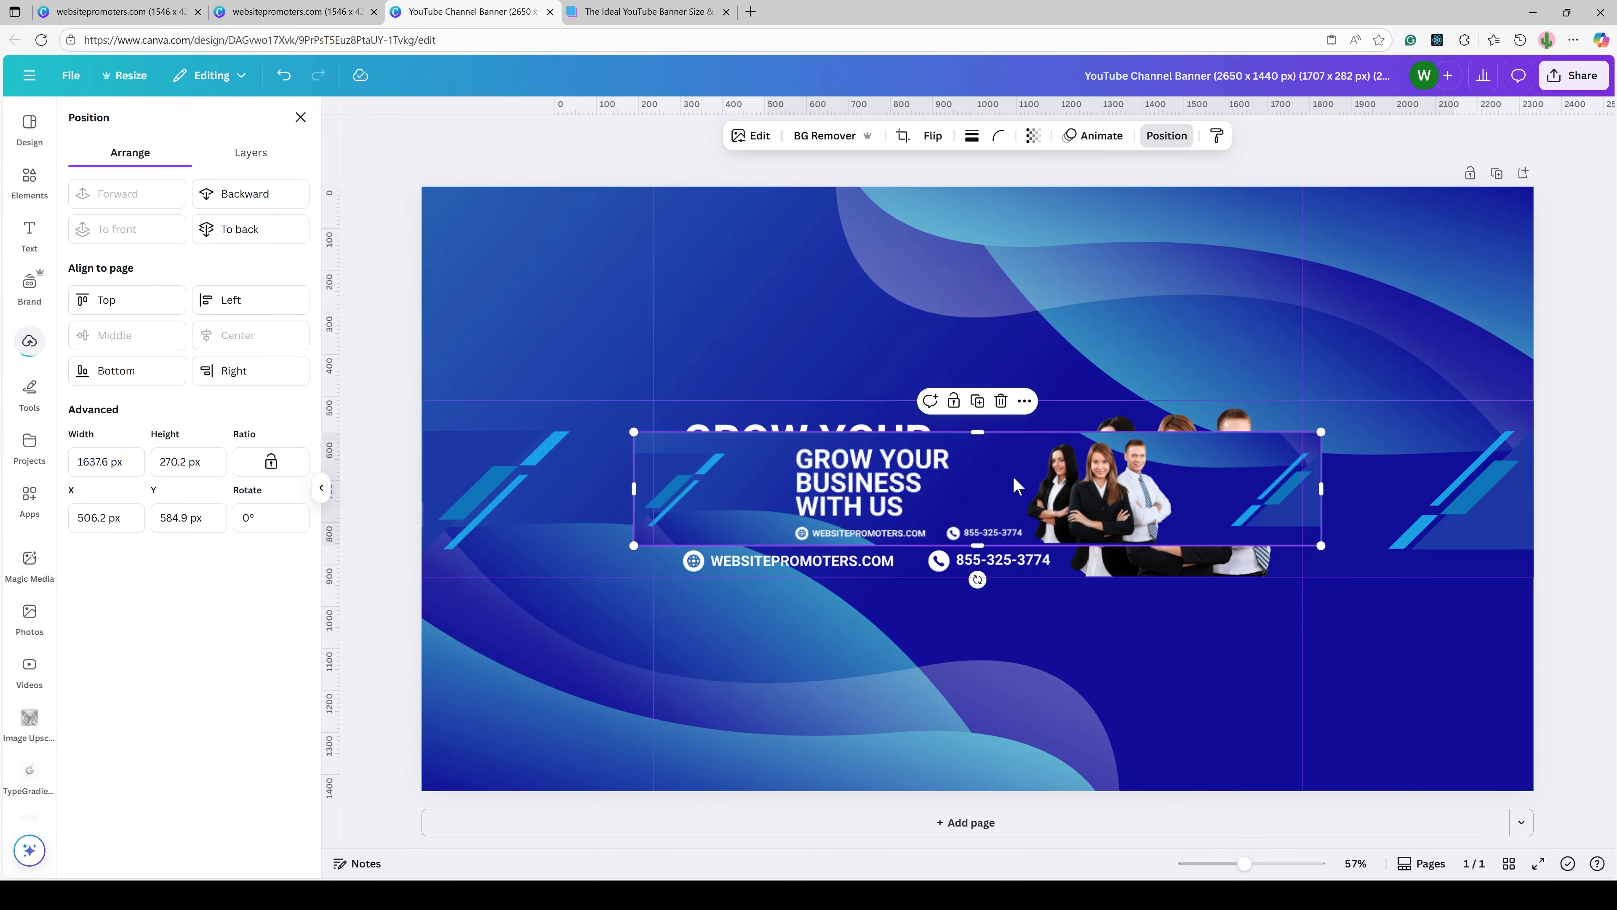
drag(1016, 484, 1016, 452)
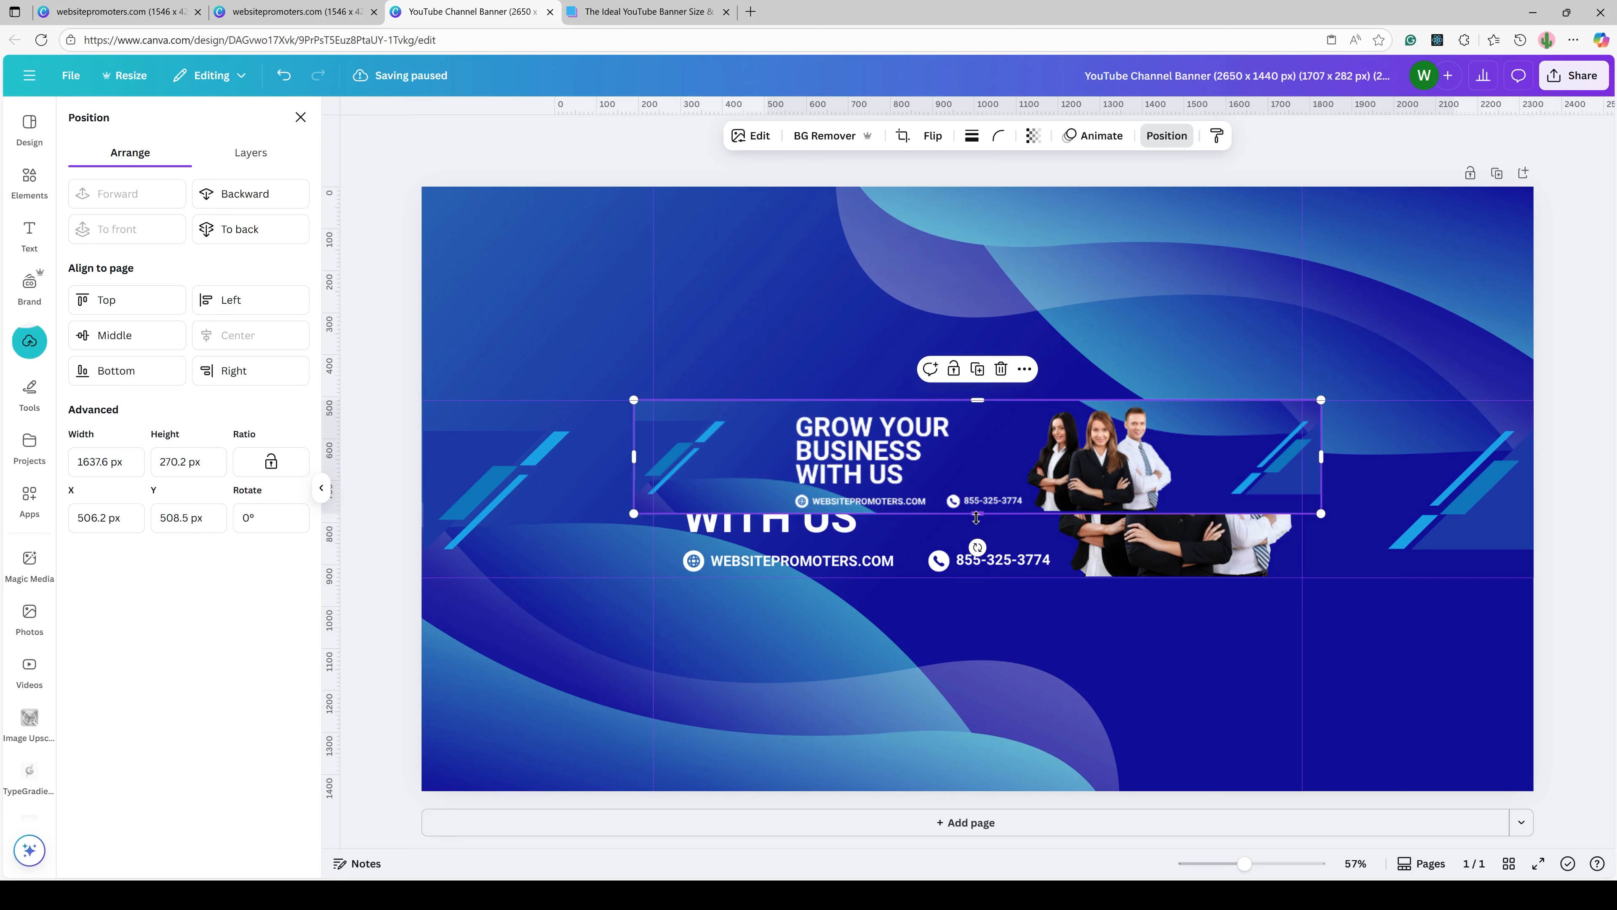
drag(976, 517, 978, 578)
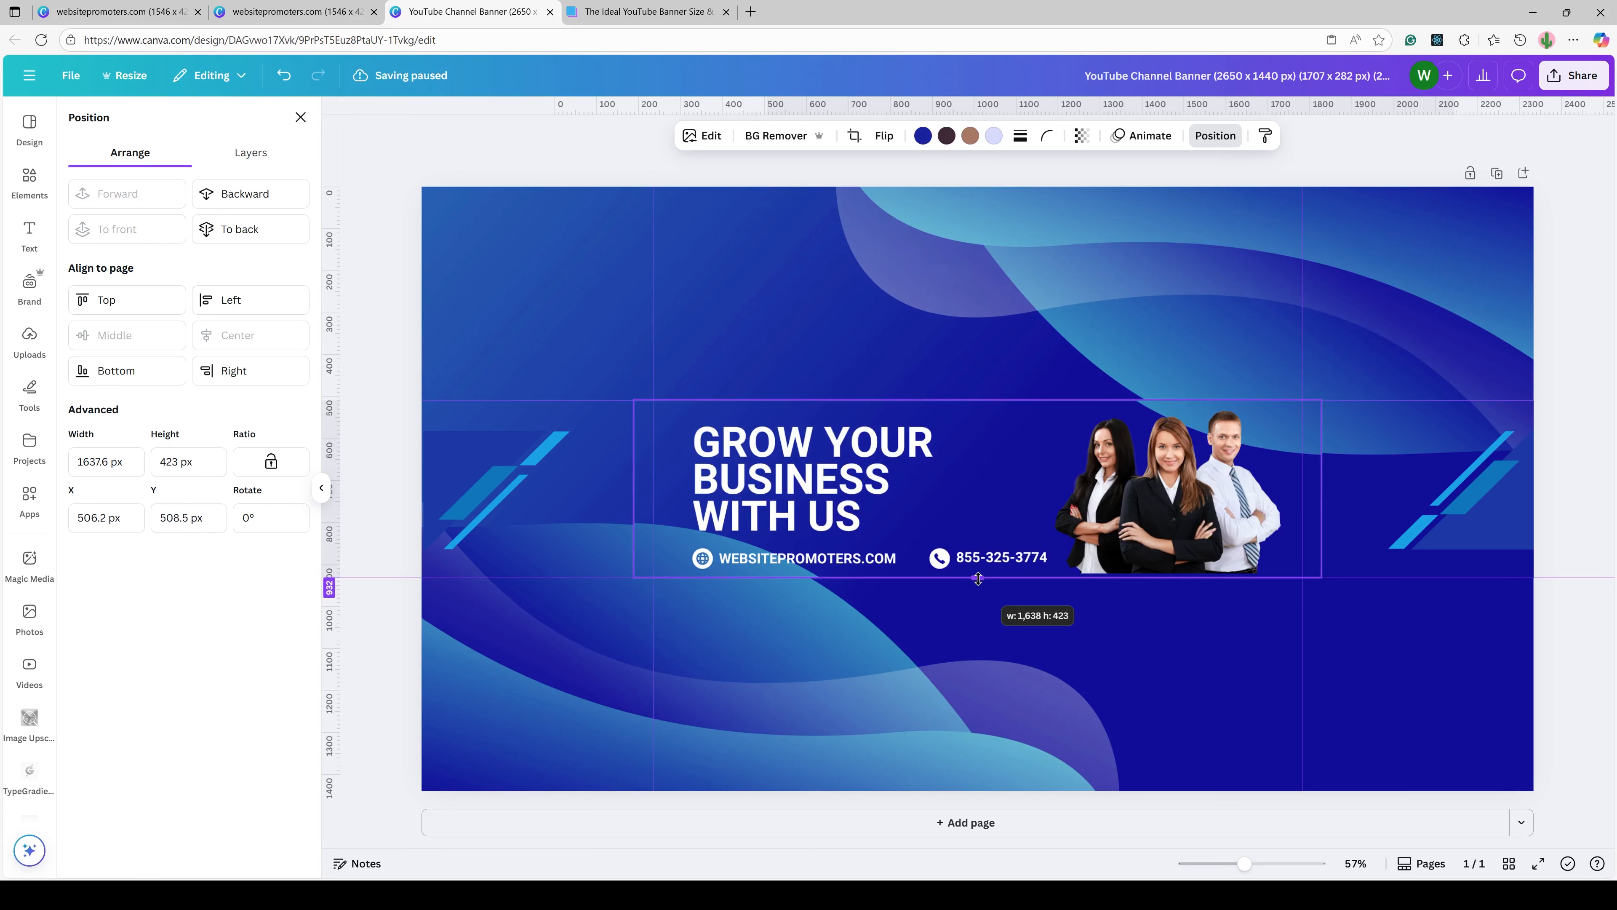
drag(634, 488, 422, 491)
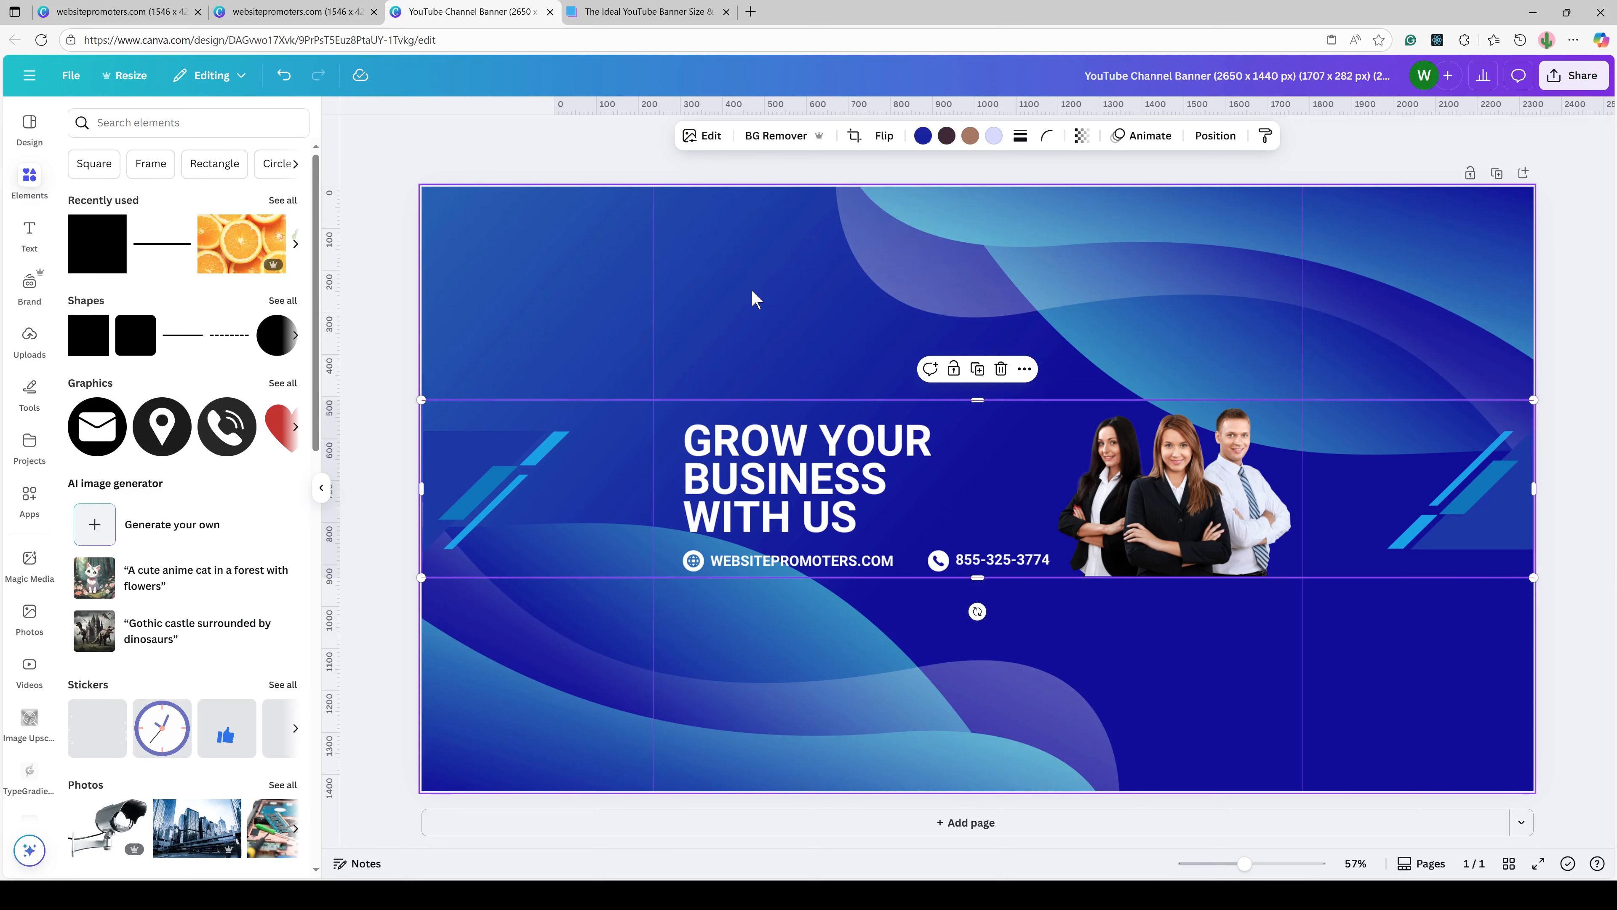
Download the complete YouTube channel banner as a PNG at 2,650 x 1,440 px.
click(752, 298)
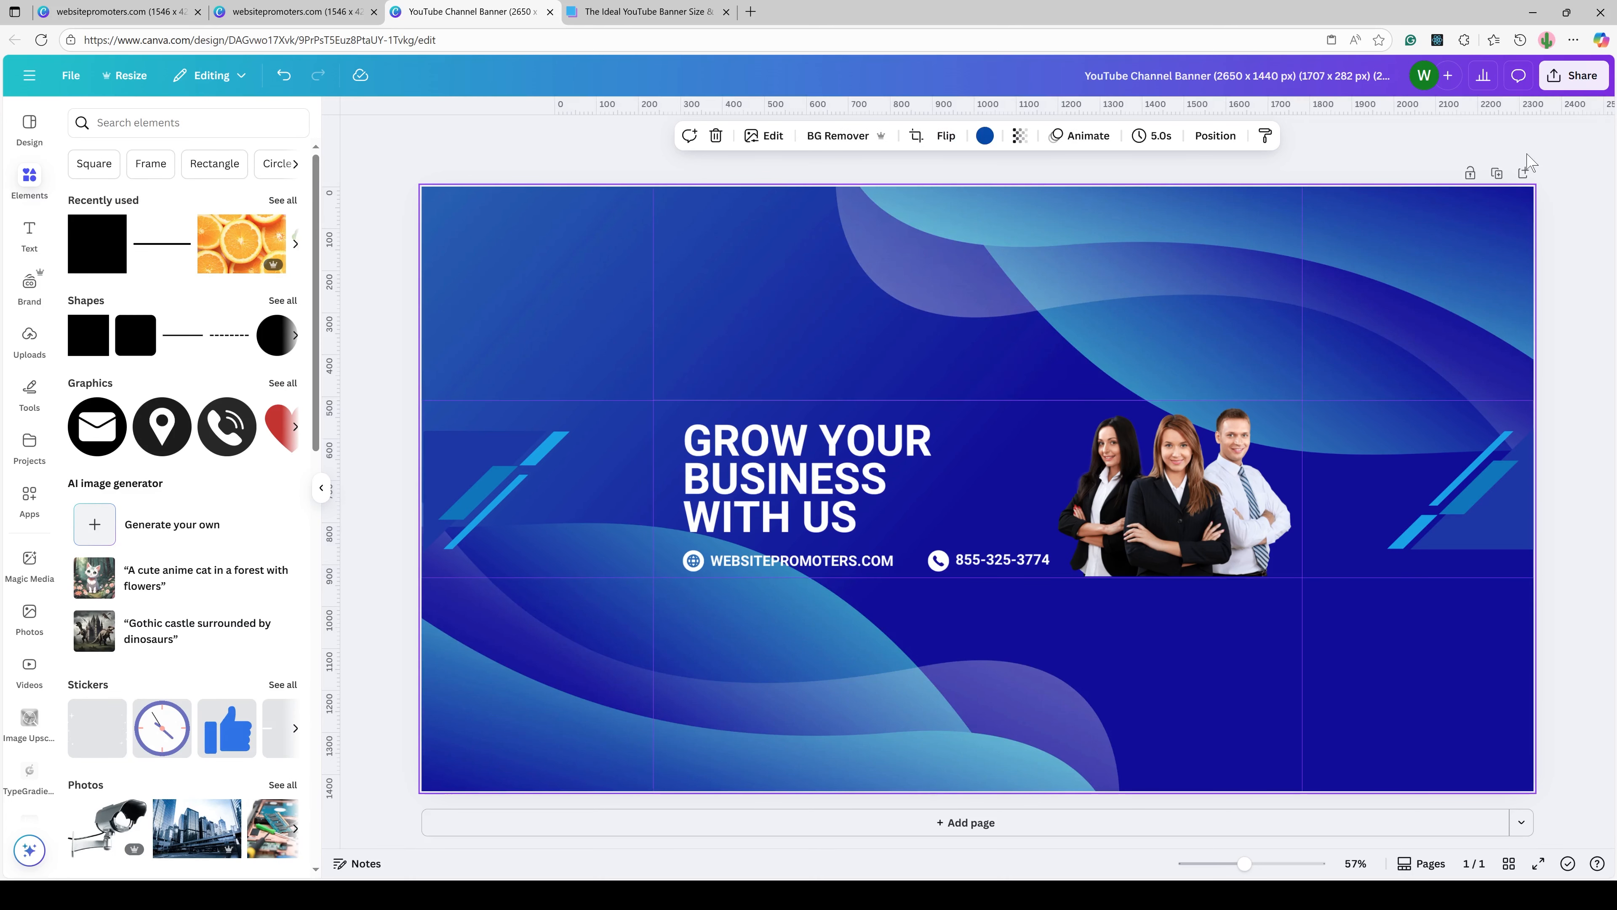
click(1573, 75)
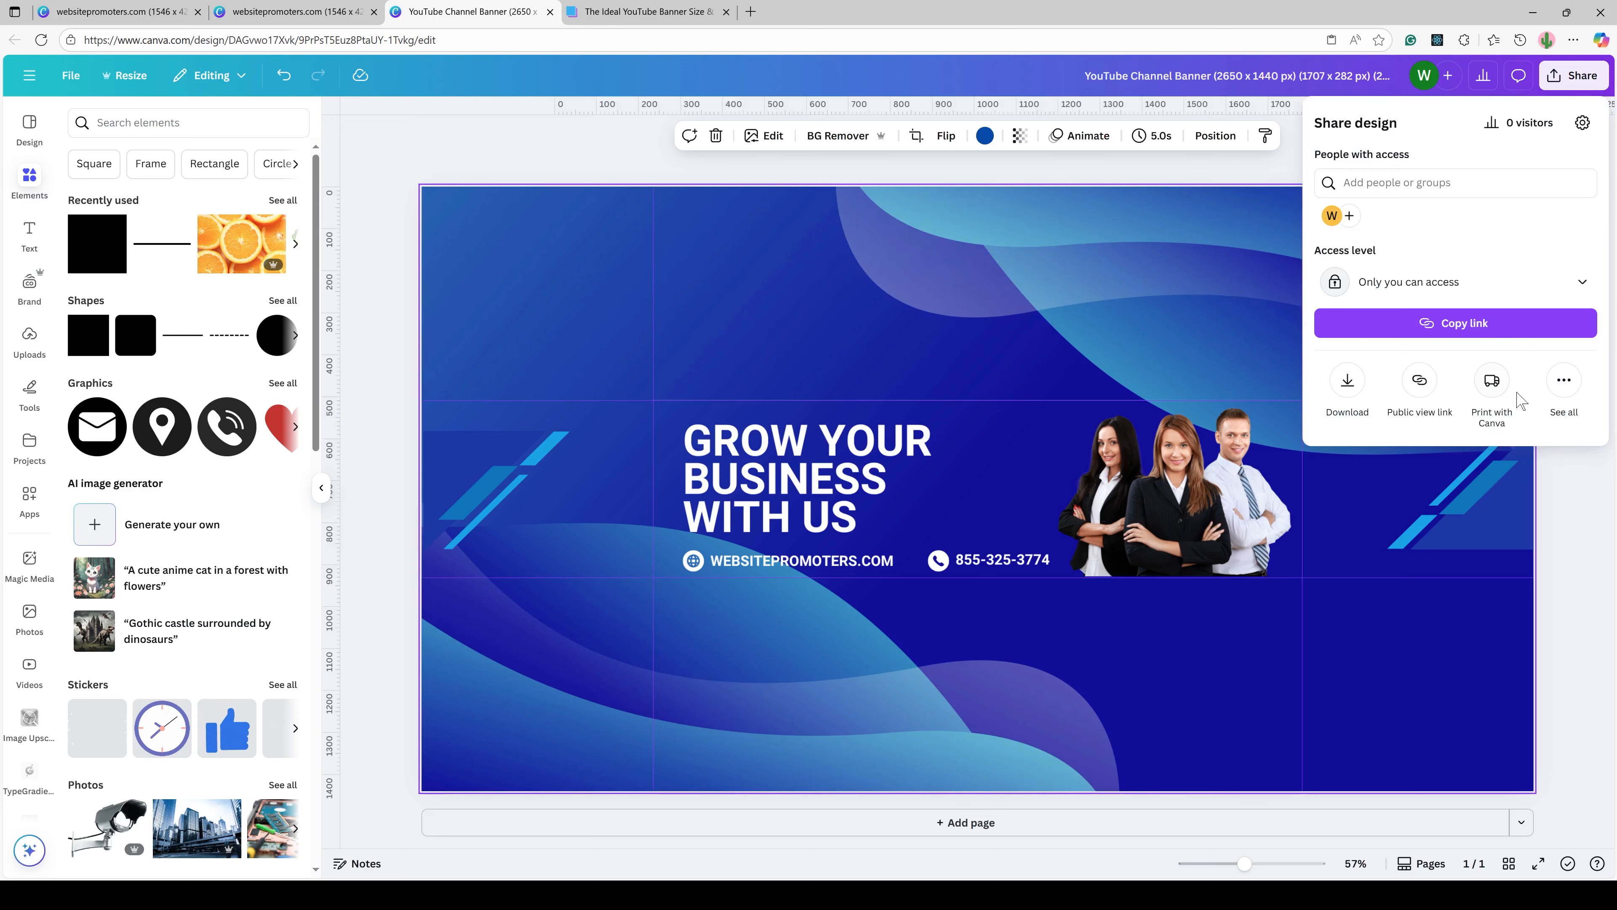
click(1347, 381)
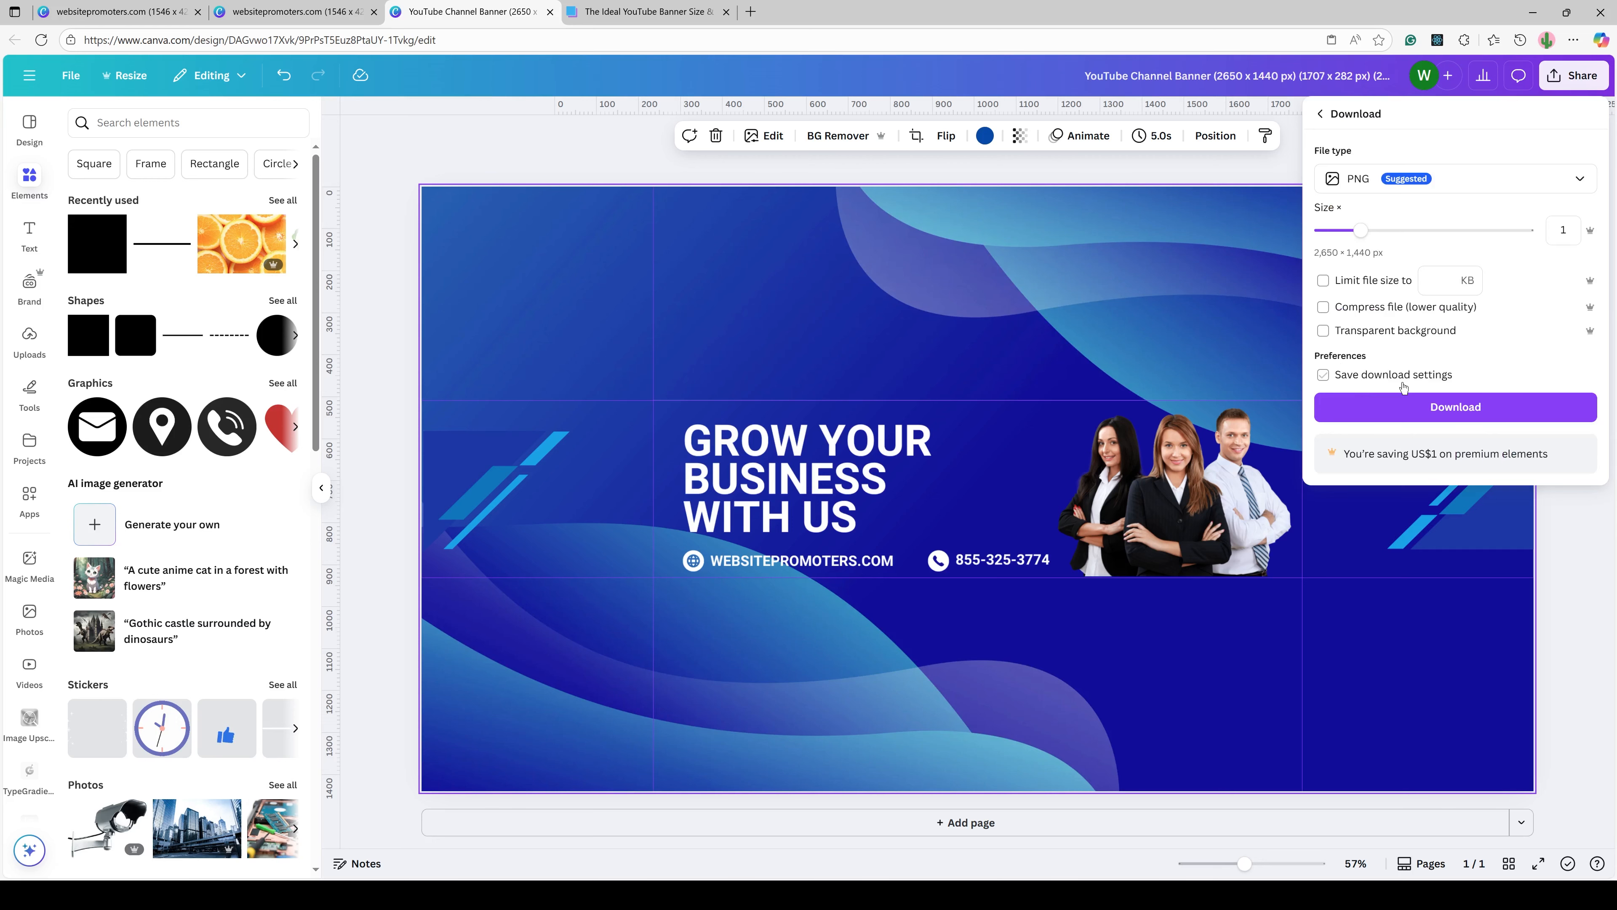
click(1407, 407)
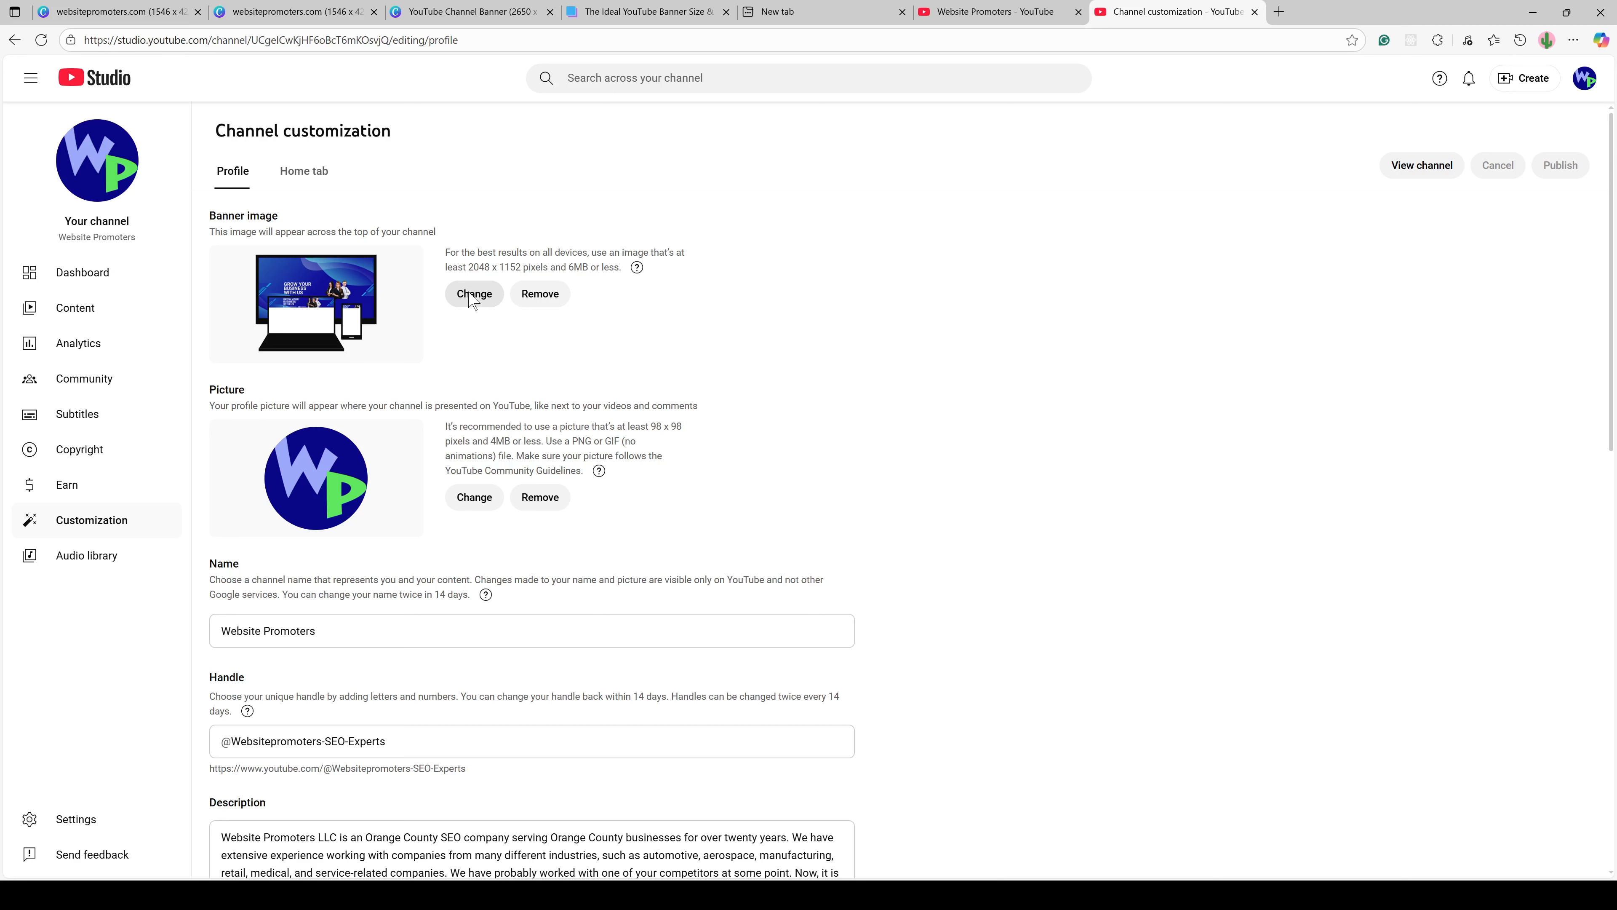
Replace the channel's banner image in YouTube Studio with the downloaded banner and open the channel page.
click(472, 298)
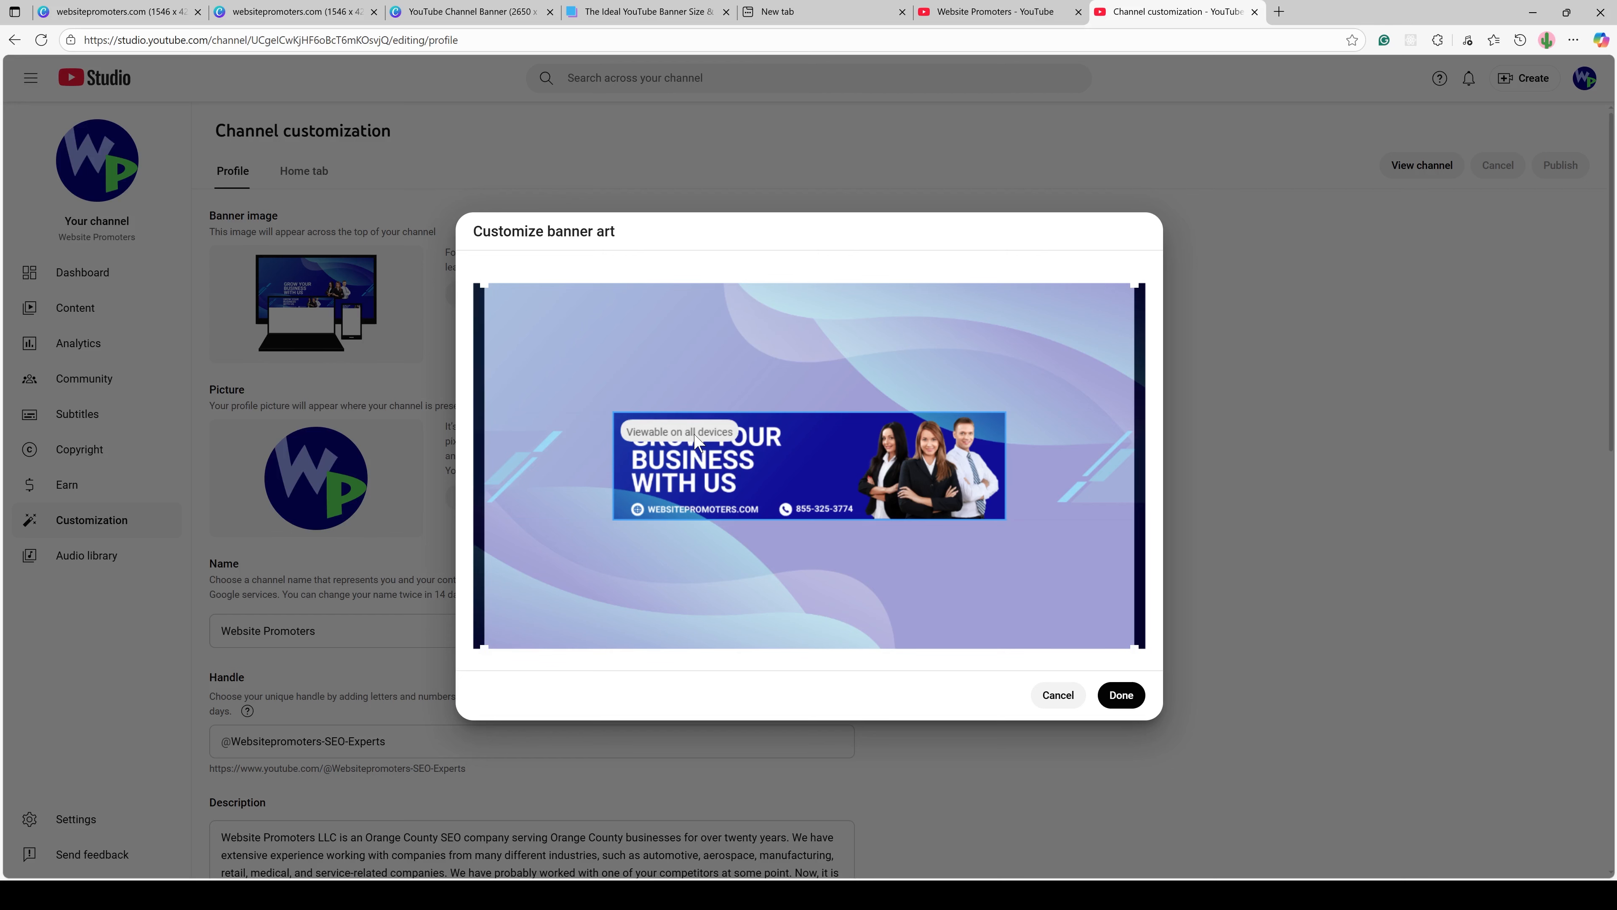
click(87, 167)
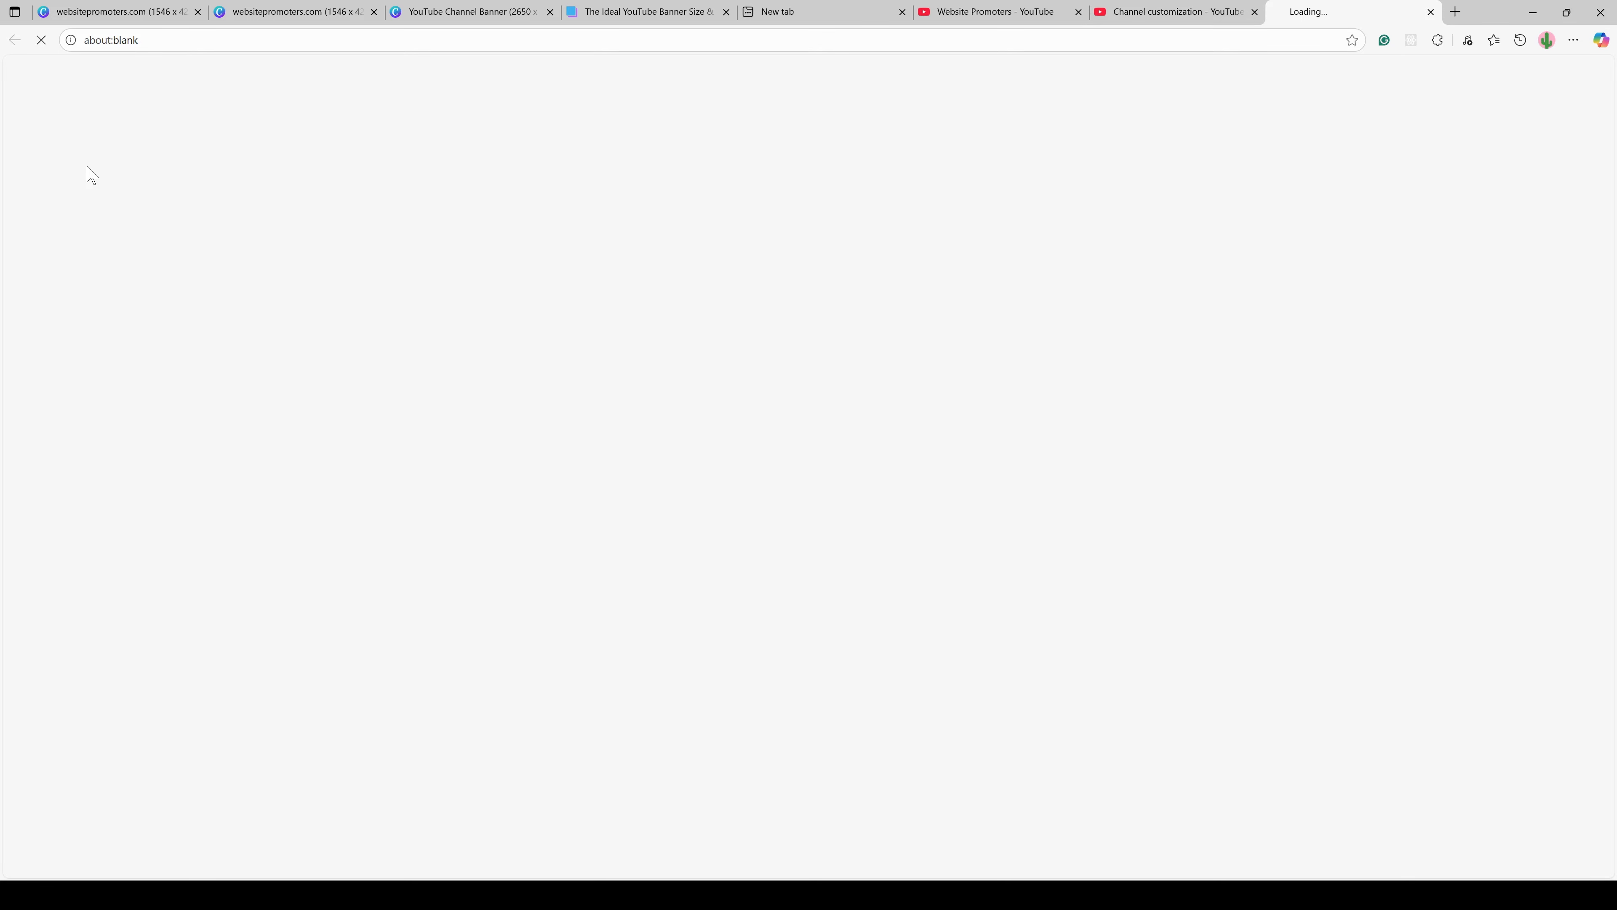
Close the duplicate channel page, YouTube Studio, the blank page and the banner size article, and view the Website Promoters channel page.
click(1430, 12)
click(1254, 11)
click(902, 11)
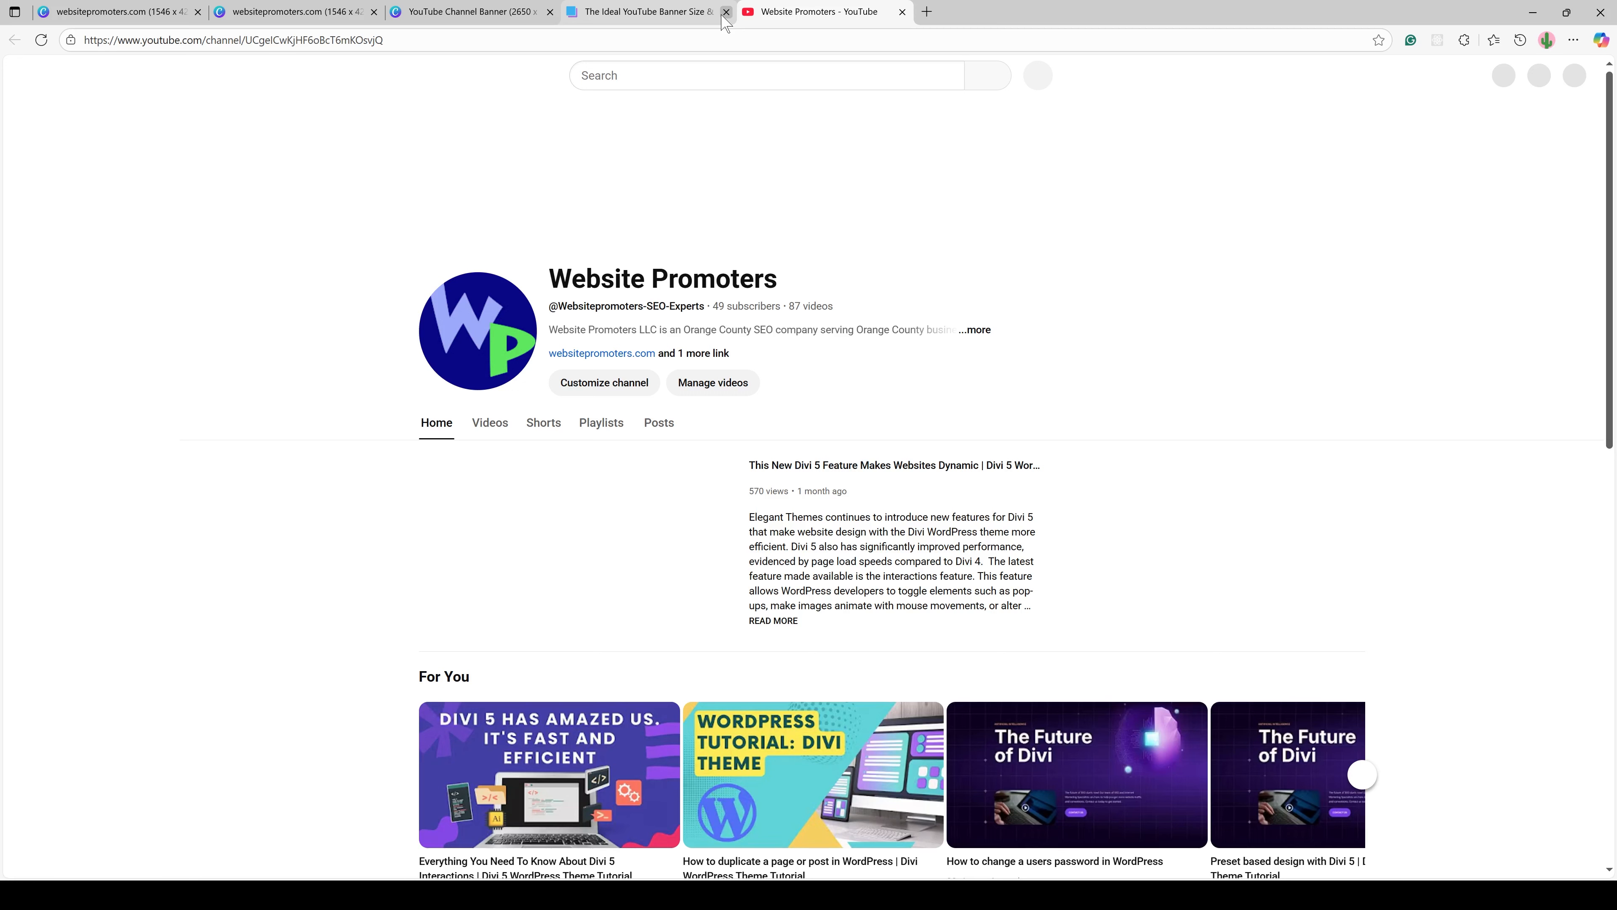
click(724, 13)
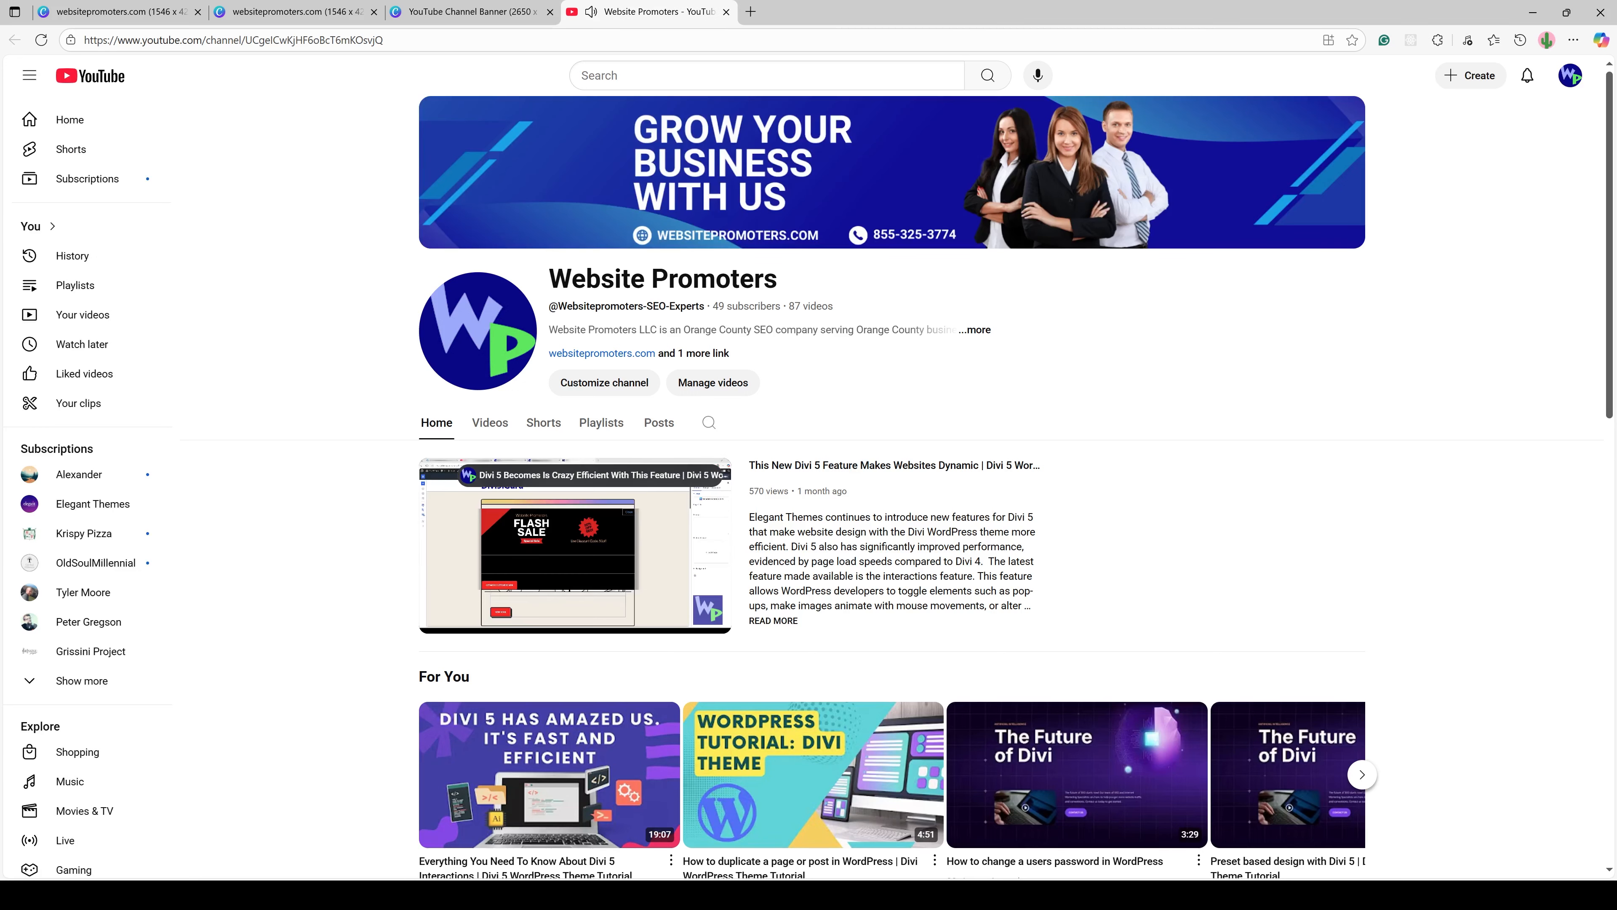